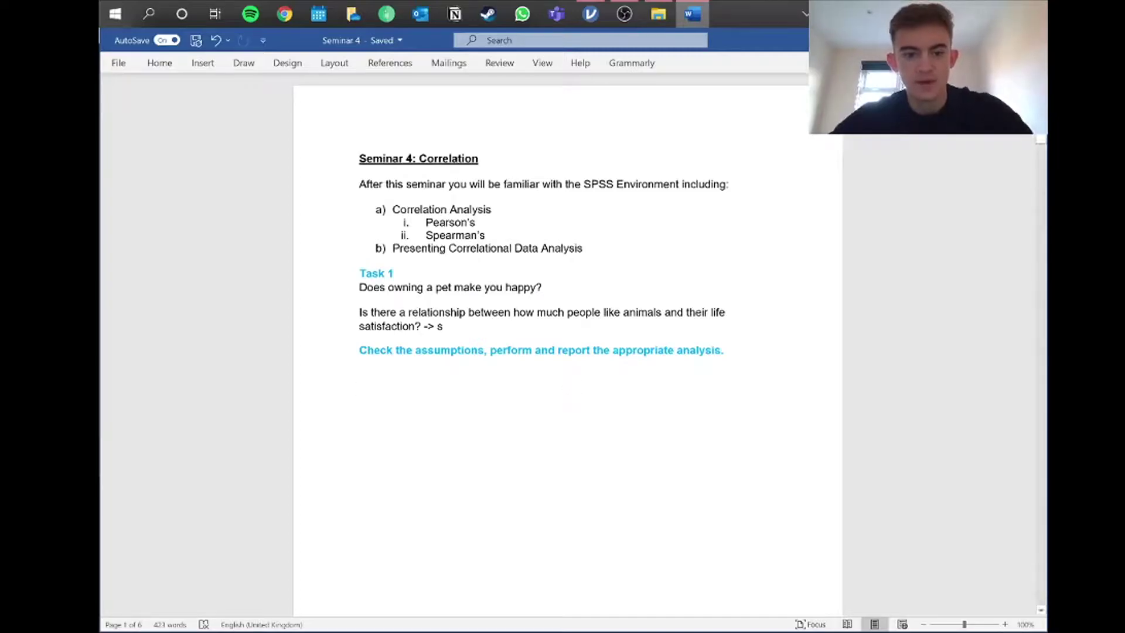
# Step: Delete the stray ' -> s' note after the life satisfaction question, then switch to the pet data in jamovi
pyautogui.press('BackSpace')
pyautogui.press('BackSpace')
pyautogui.press('BackSpace')
pyautogui.press('BackSpace')
pyautogui.press('BackSpace')
pyautogui.click(518, 408)
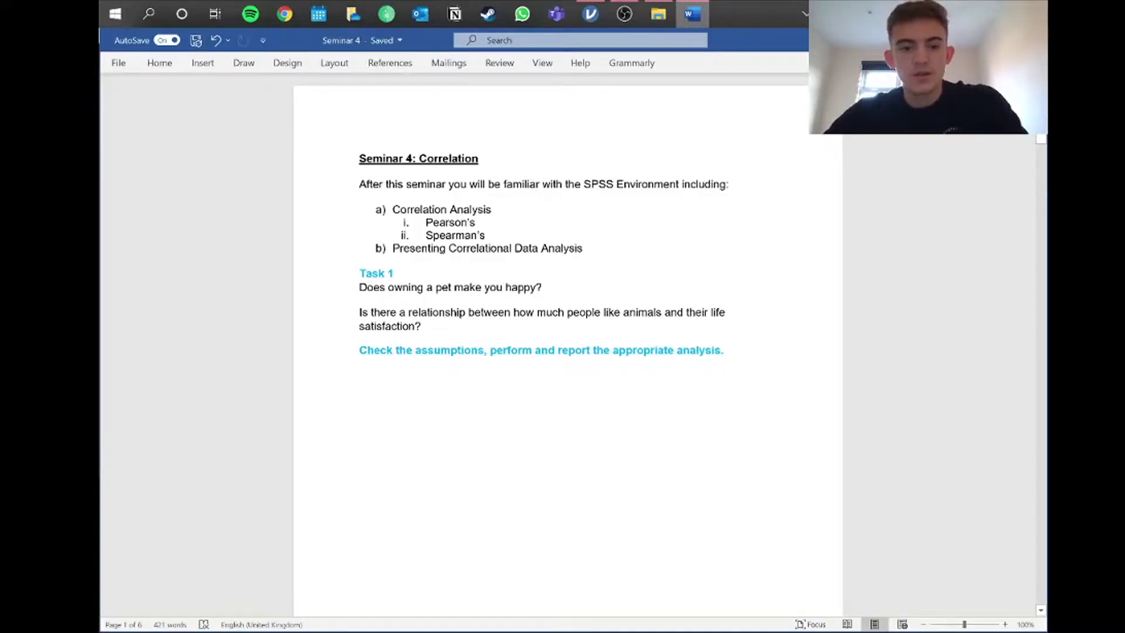
pyautogui.click(409, 378)
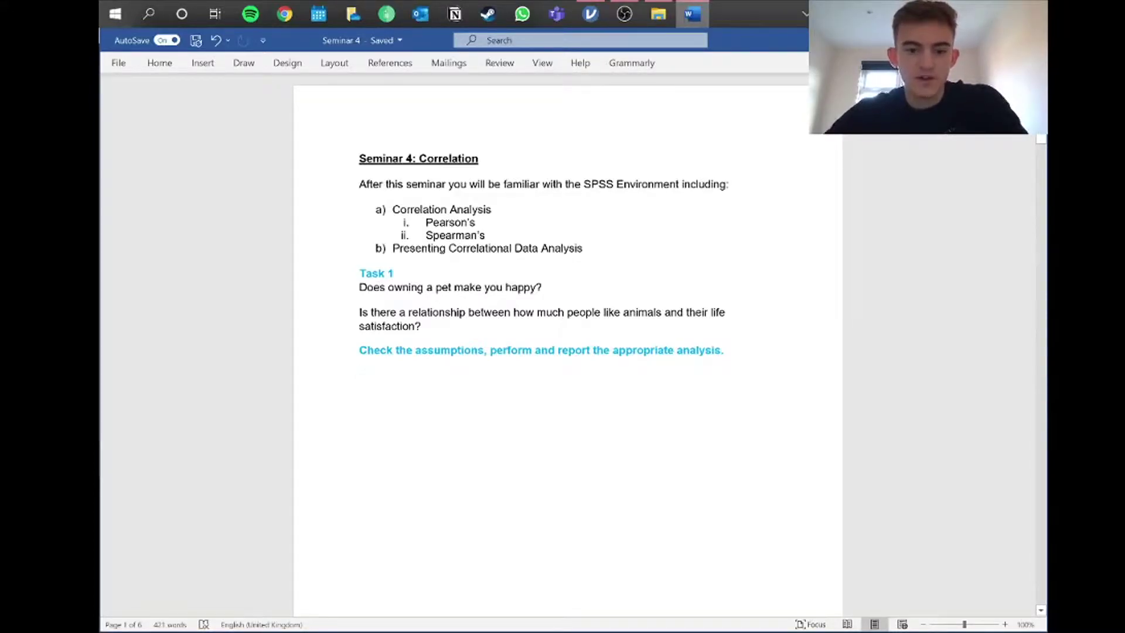
pyautogui.click(425, 326)
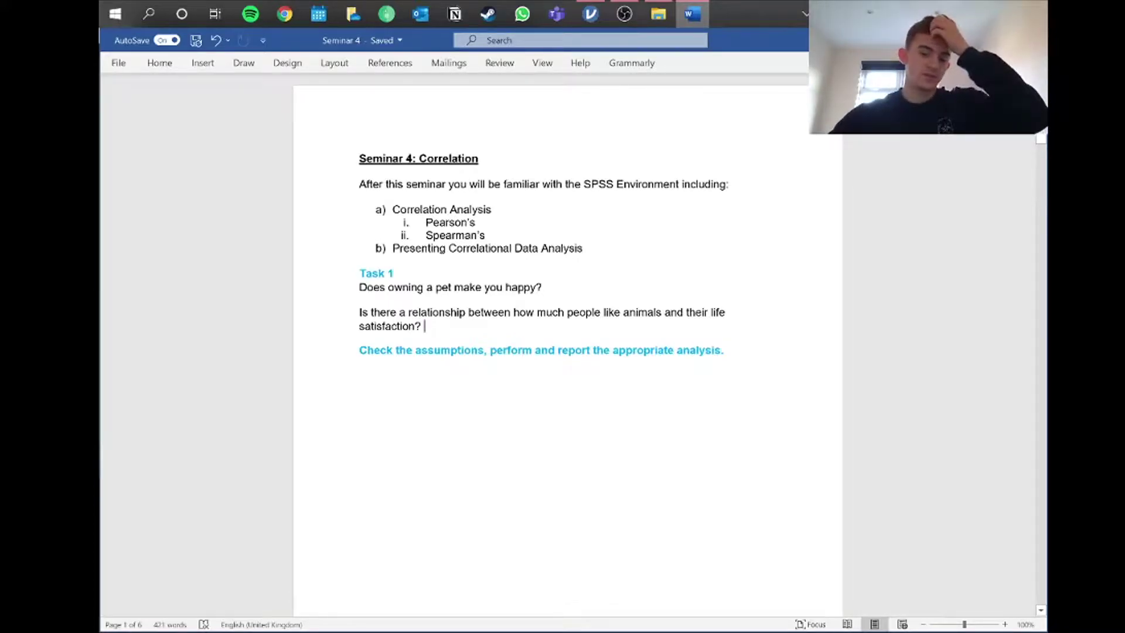
pyautogui.click(591, 13)
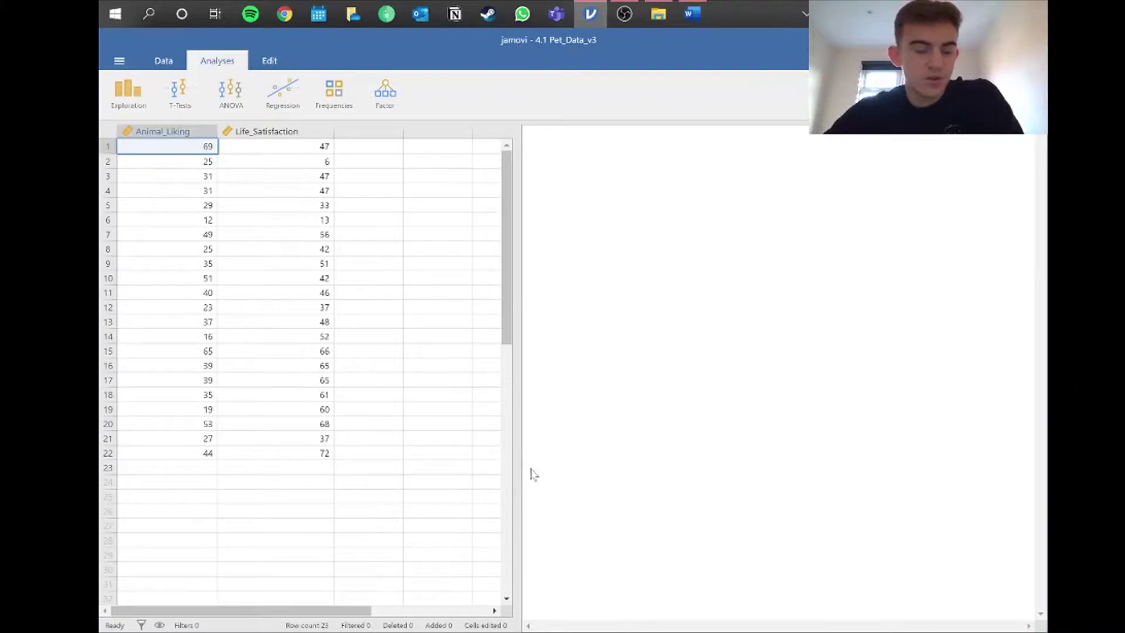
# Step: Start an Exploration > Descriptives analysis, expand its Statistics options and select Animal_Liking
pyautogui.click(136, 106)
pyautogui.click(144, 129)
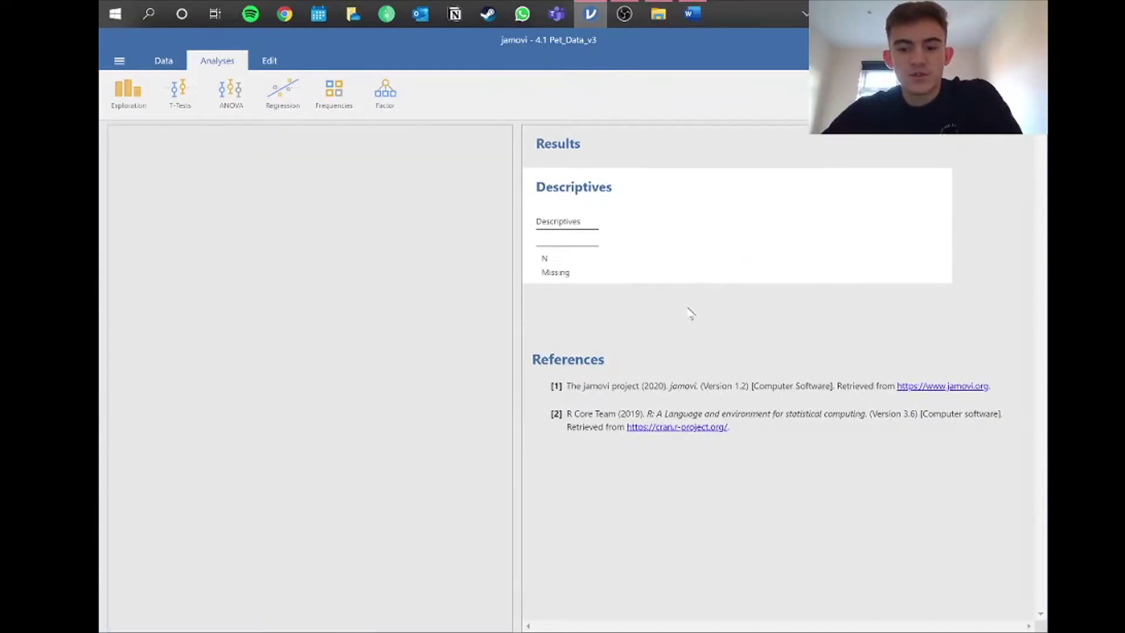
pyautogui.click(130, 367)
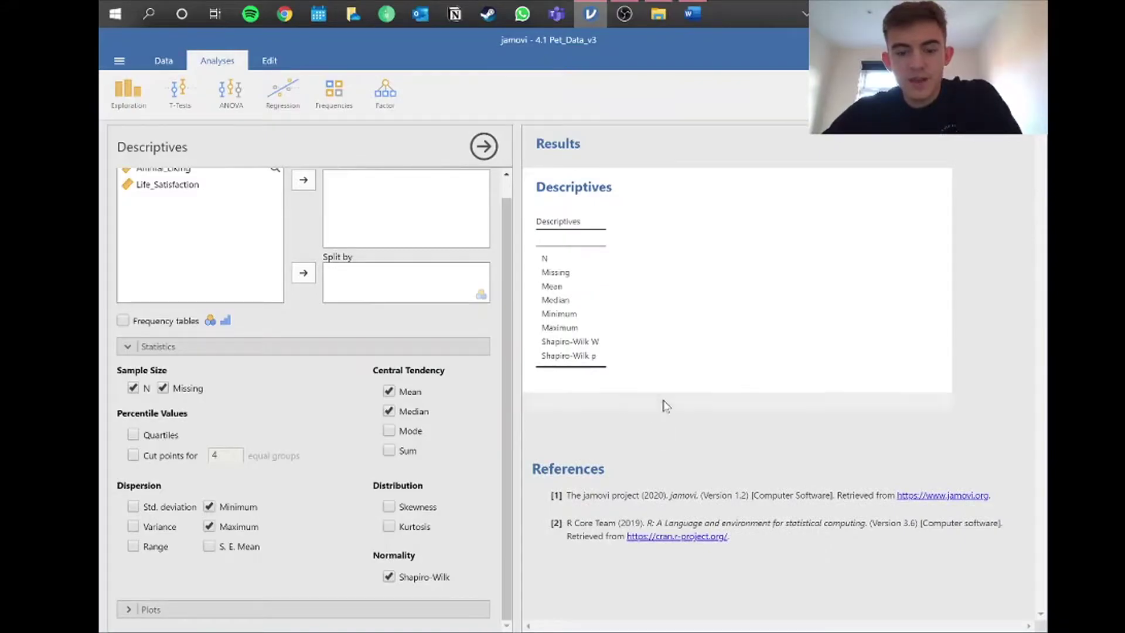
pyautogui.scroll(1, 239, 233)
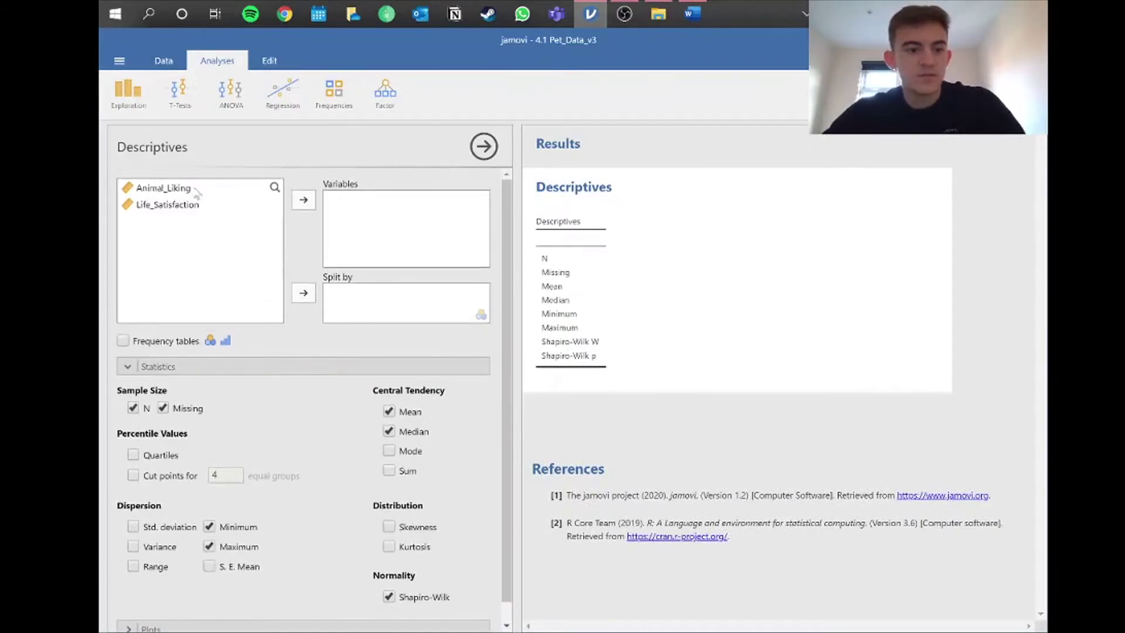
pyautogui.click(197, 189)
# Step: Add Life_Satisfaction alongside Animal_Liking and move both into the Descriptives Variables list
pyautogui.keyDown('shift'); pyautogui.click(191, 205); pyautogui.keyUp('shift')
pyautogui.click(303, 200)
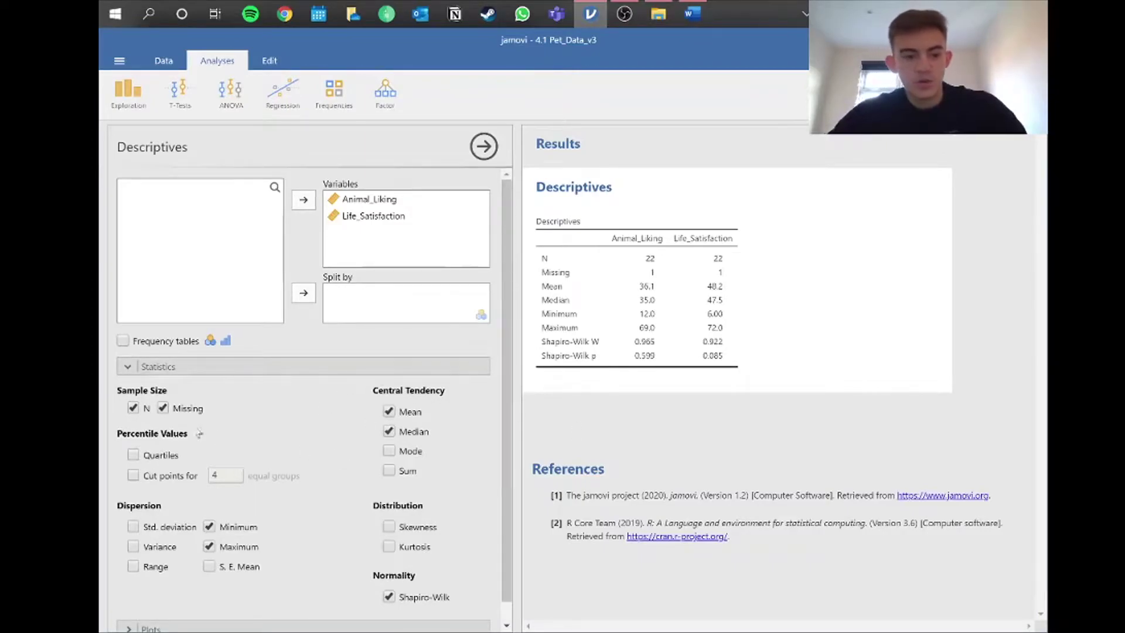
# Step: Untick N, Missing, Minimum, Maximum, Median and Shapiro-Wilk, and tick Std. deviation
pyautogui.click(163, 409)
pyautogui.click(134, 409)
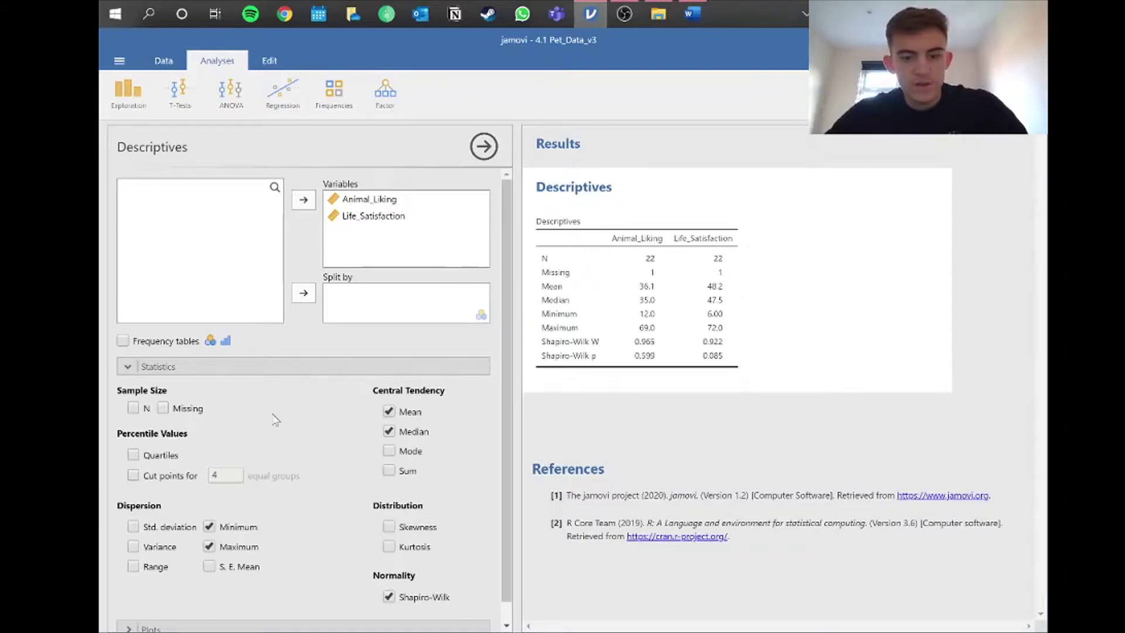
pyautogui.click(209, 527)
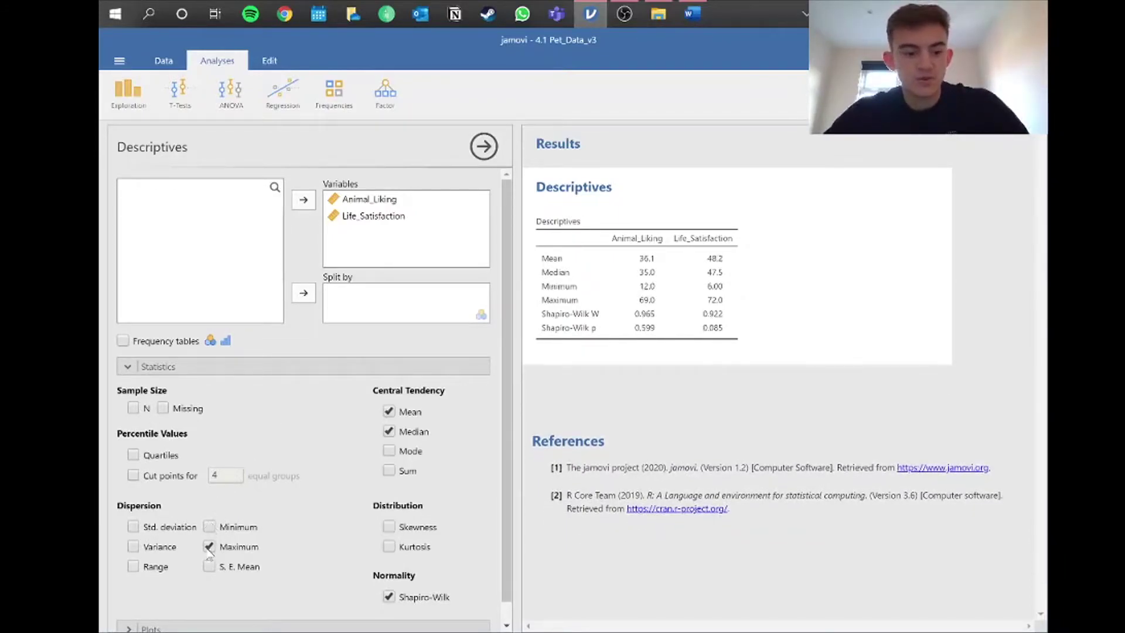
pyautogui.click(209, 547)
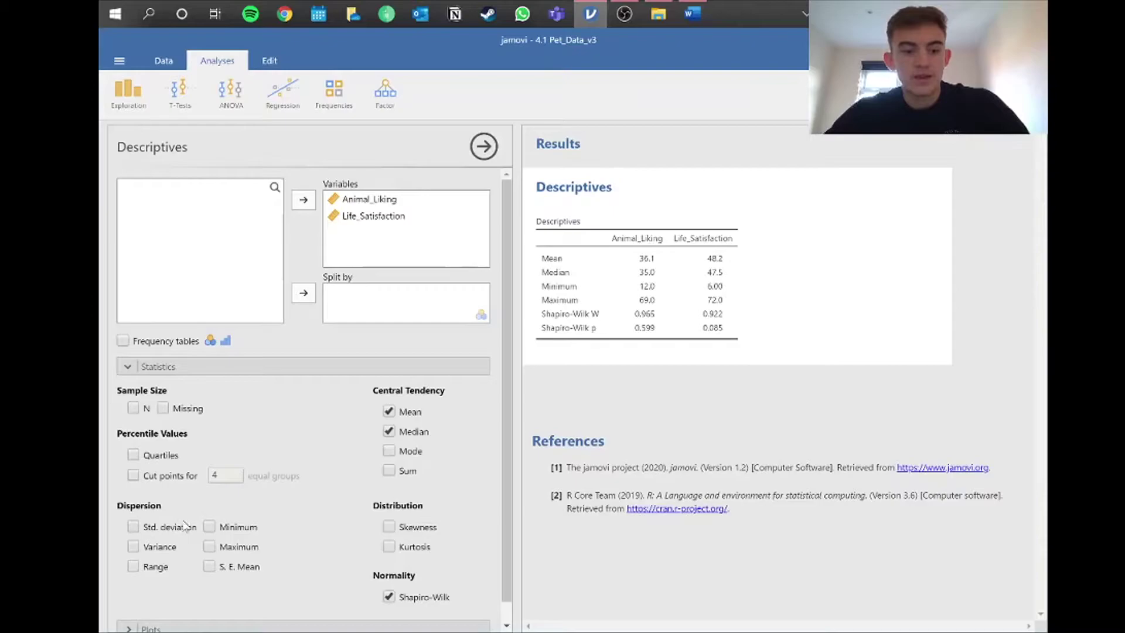
pyautogui.click(133, 527)
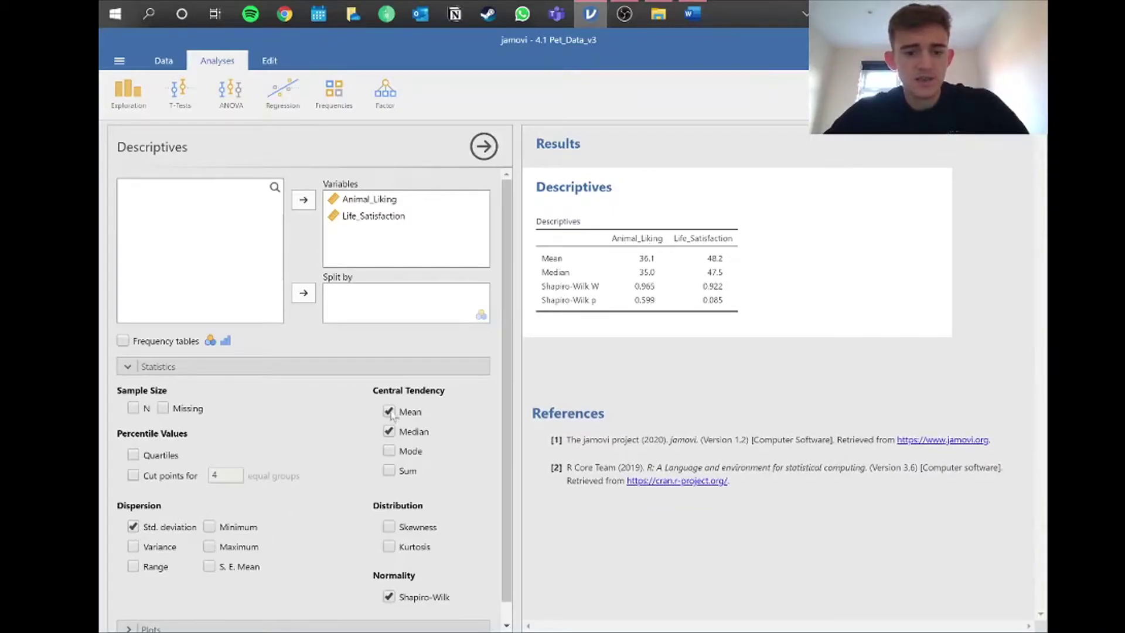
pyautogui.click(389, 432)
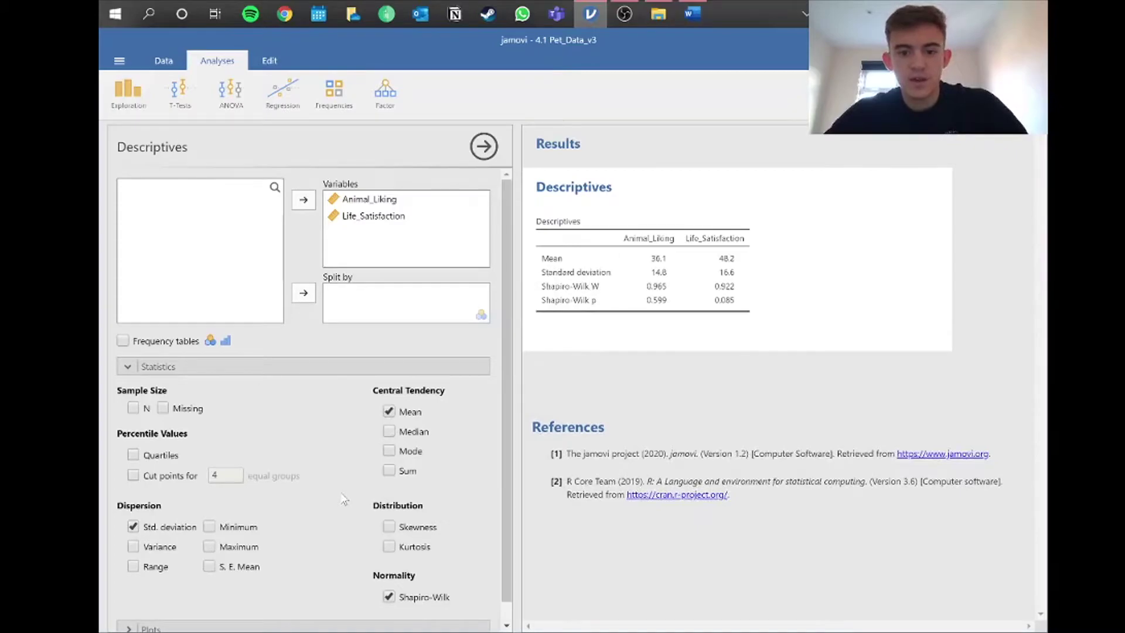
pyautogui.click(391, 597)
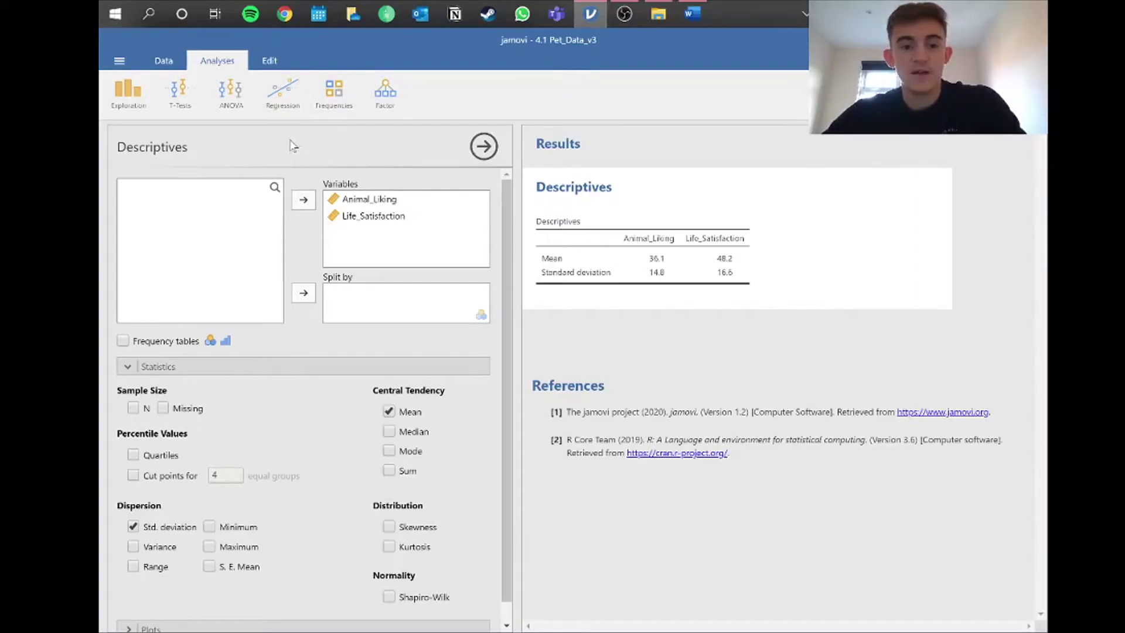
pyautogui.click(288, 100)
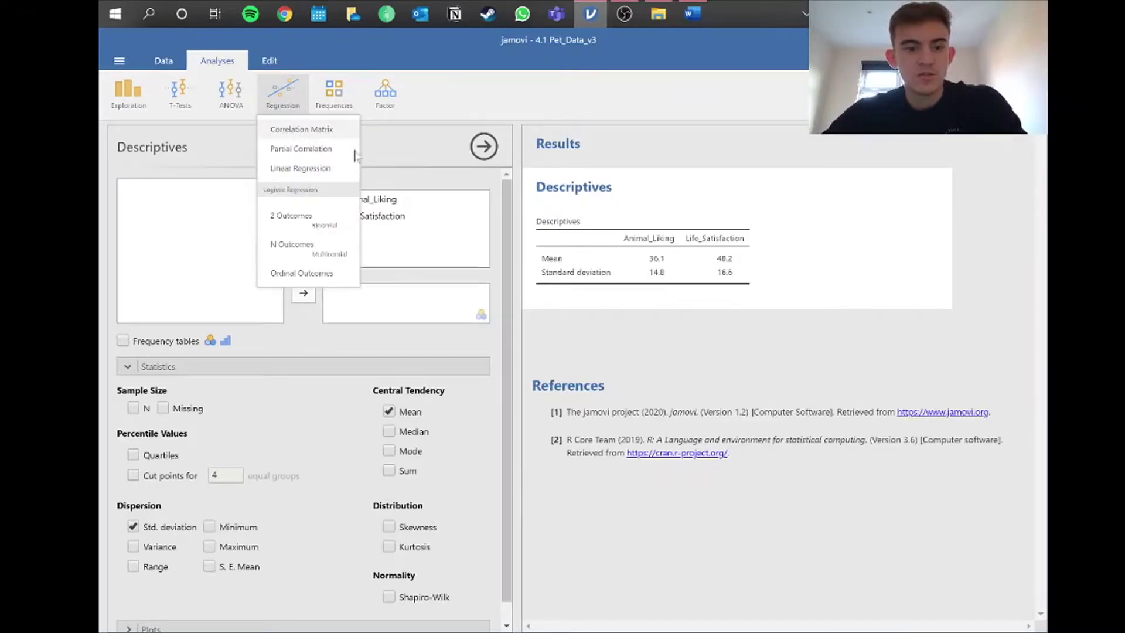
# Step: Create a Correlation Matrix of Life_Satisfaction and Animal_Liking, giving Pearson's r = 0.495, p = 0.019
pyautogui.click(292, 131)
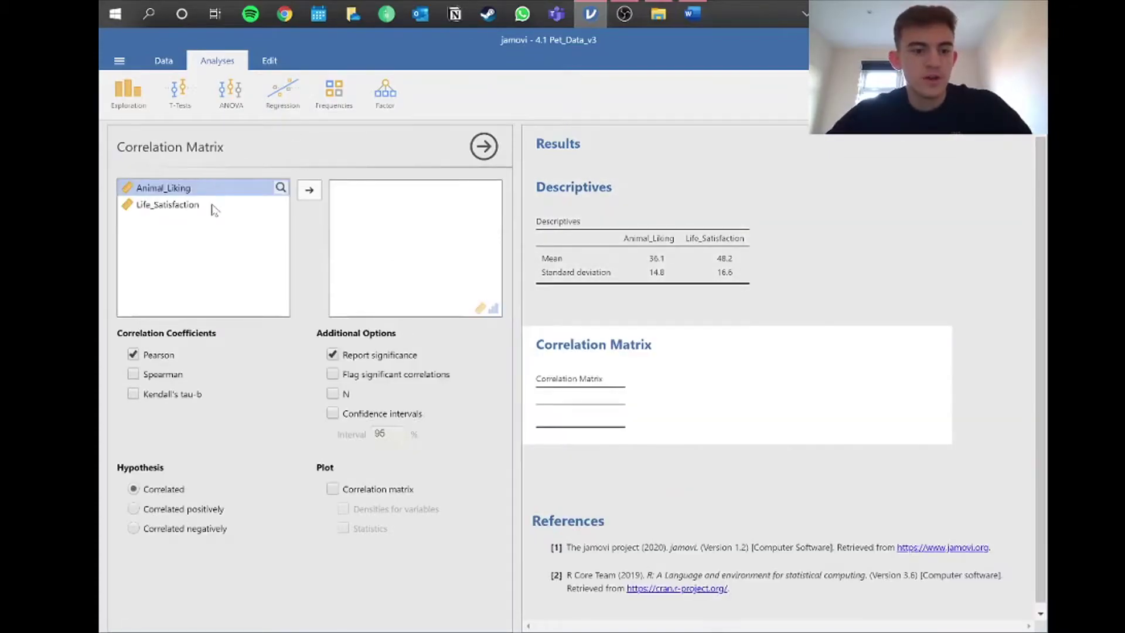
pyautogui.click(211, 205)
pyautogui.keyDown('ctrl'); pyautogui.click(250, 189); pyautogui.keyUp('ctrl')
pyautogui.click(309, 190)
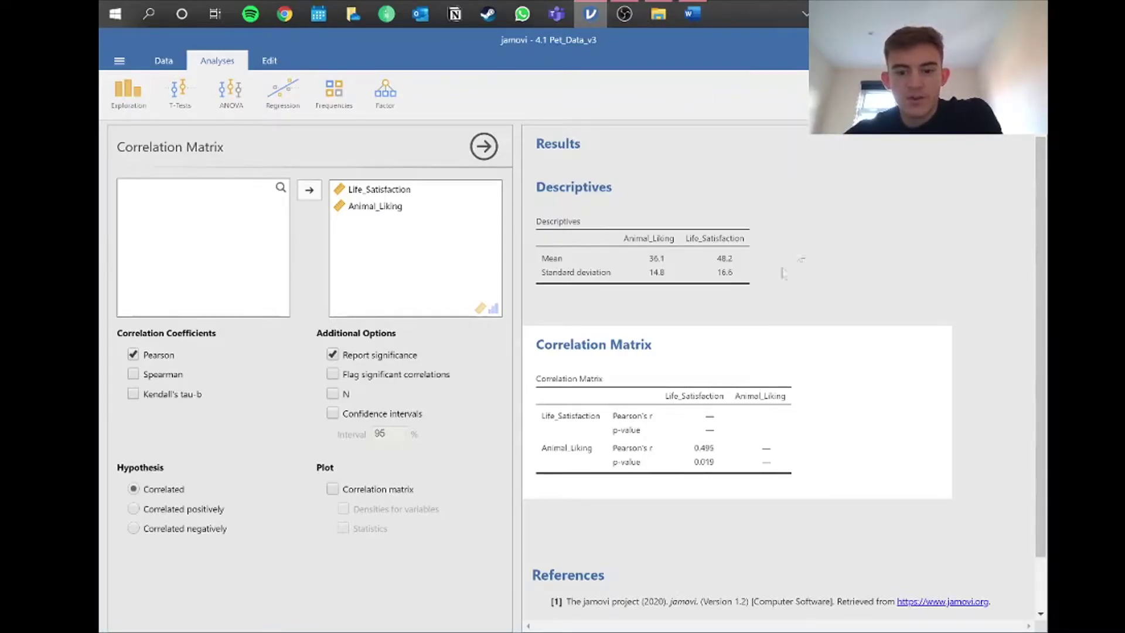
# Step: Paste the correlation results sentence below Task 1 in Word and remove the extra blank lines above it
pyautogui.click(698, 22)
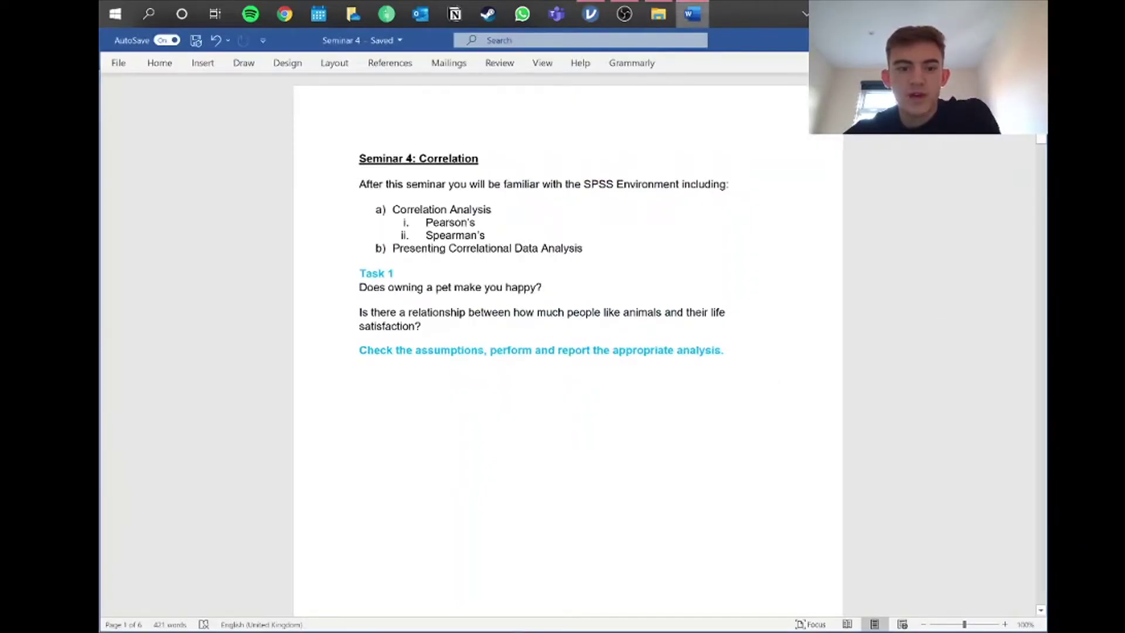
pyautogui.write('There was a significant medium positive correlation between animal liking (mean +/- SD: 36.1 +/- 14.8) and life satisfaction (48.2 +/- 16.6) (r = 0.495, p=0.0019).')
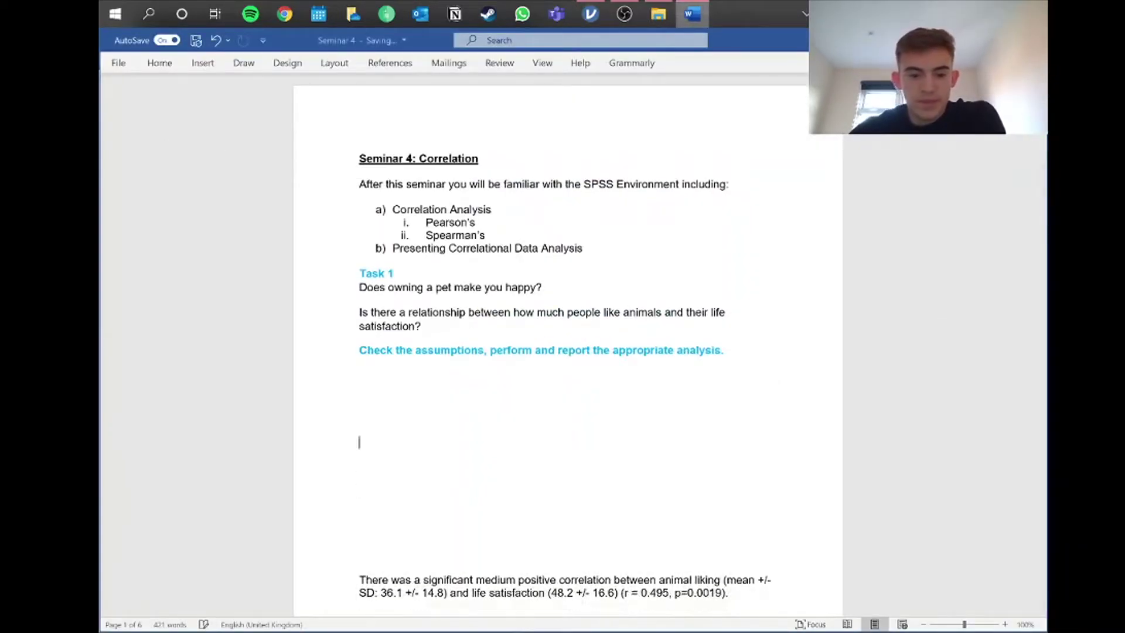
pyautogui.click(359, 516)
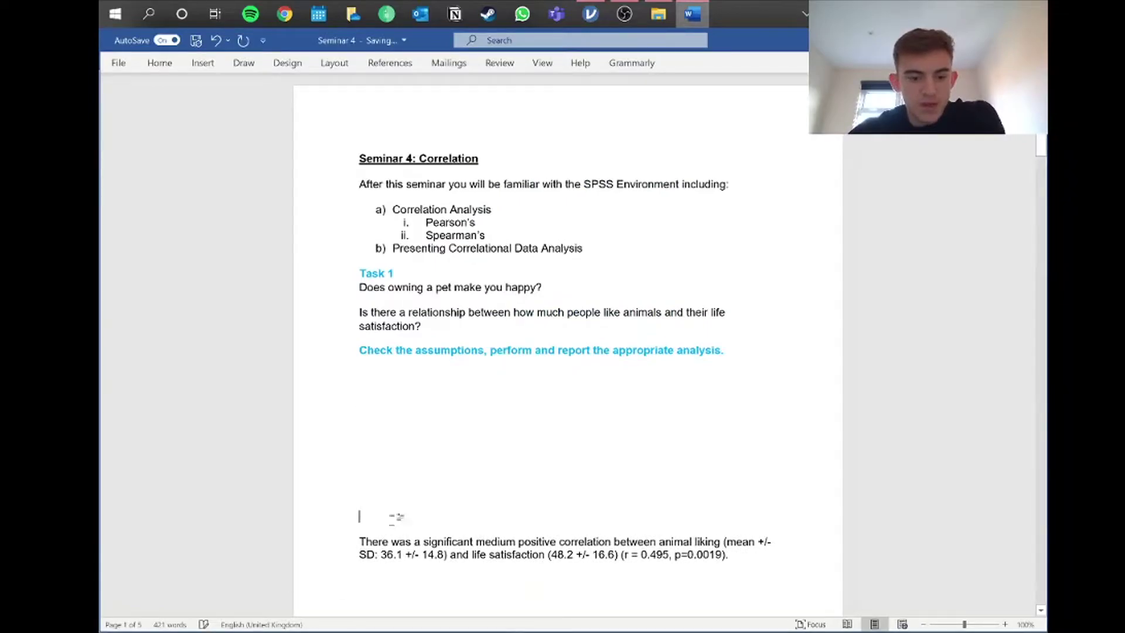
pyautogui.press('BackSpace')
pyautogui.press('BackSpace')
pyautogui.press('BackSpace')
pyautogui.press('BackSpace')
pyautogui.press('BackSpace')
pyautogui.press('BackSpace')
pyautogui.press('BackSpace')
pyautogui.press('BackSpace')
pyautogui.press('BackSpace')
pyautogui.press('BackSpace')
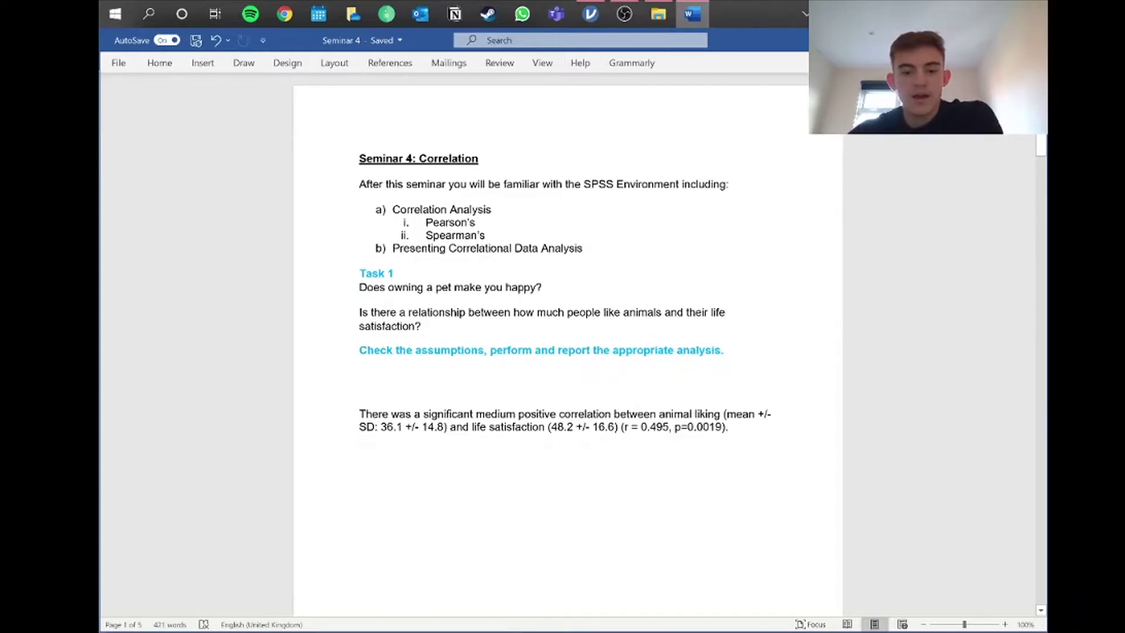
pyautogui.click(463, 399)
pyautogui.press('BackSpace')
pyautogui.press('BackSpace')
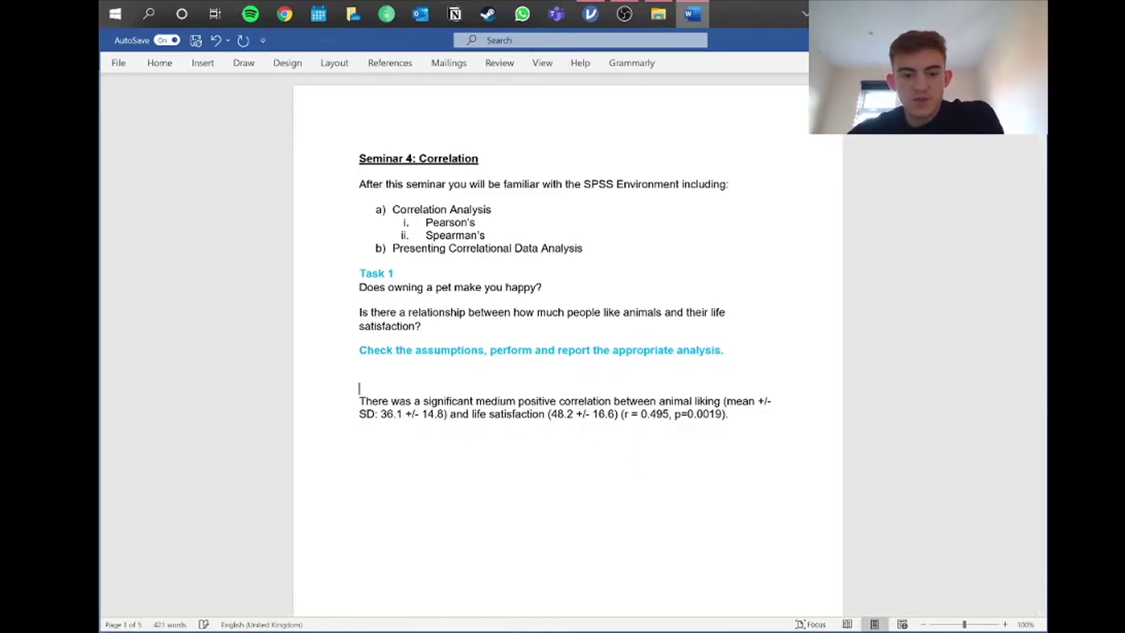
pyautogui.hotkey('alt', 'Tab')
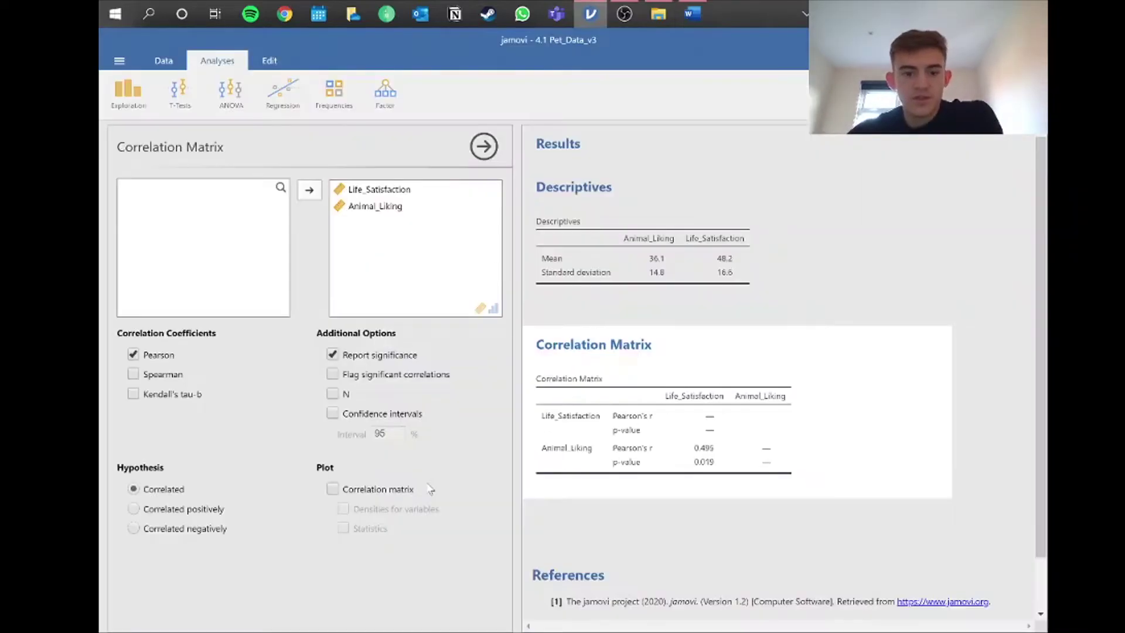
# Step: Add a correlation matrix plot and scroll the Results to inspect it
pyautogui.click(332, 489)
pyautogui.scroll(-1, 773, 431)
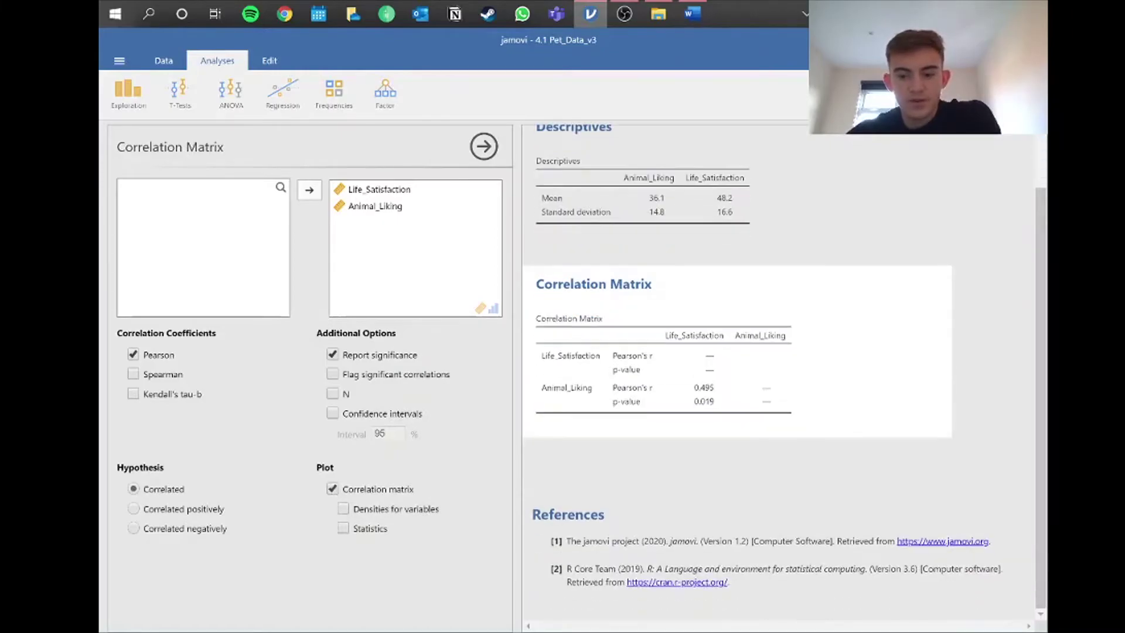
pyautogui.scroll(-3, 798, 380)
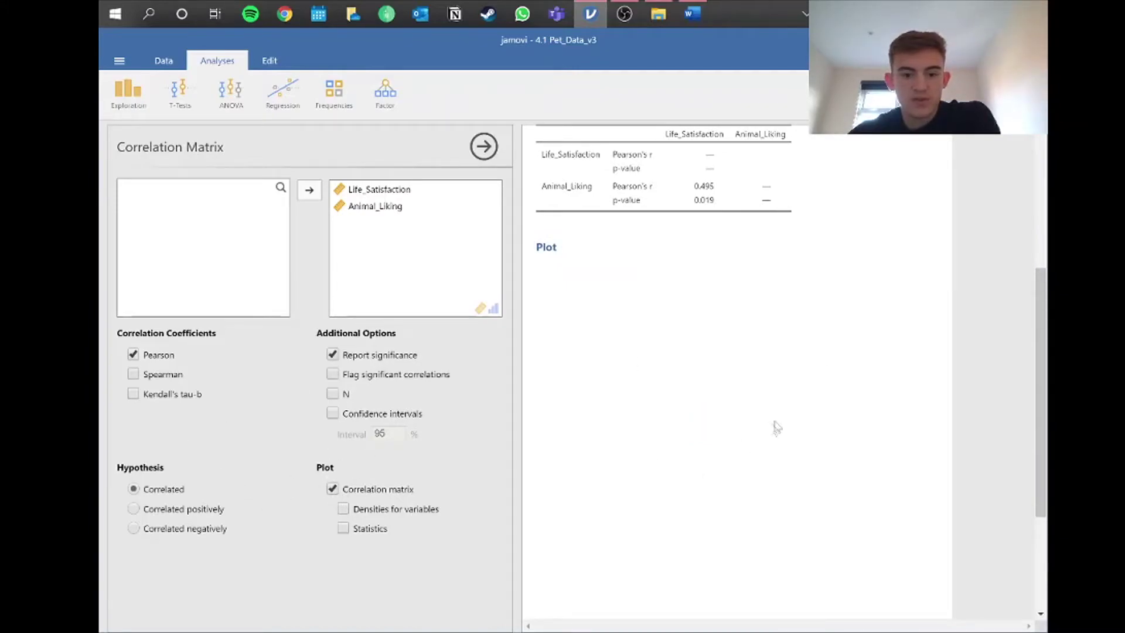
pyautogui.scroll(-1, 777, 426)
pyautogui.scroll(1, 791, 360)
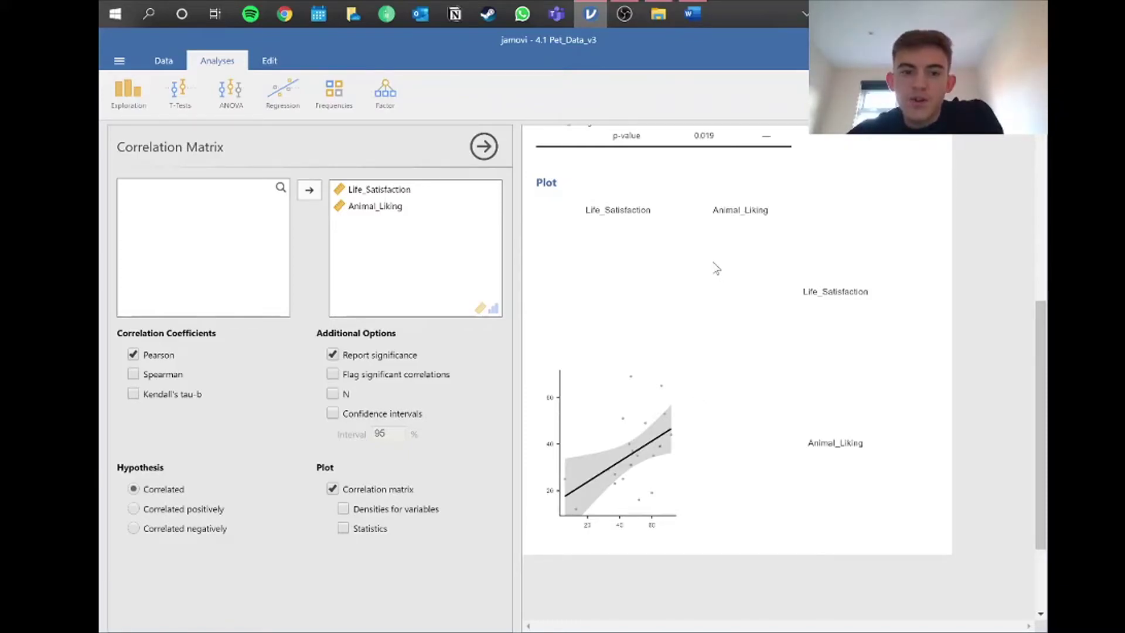
pyautogui.scroll(1, 715, 266)
pyautogui.hotkey('alt', 'Tab')
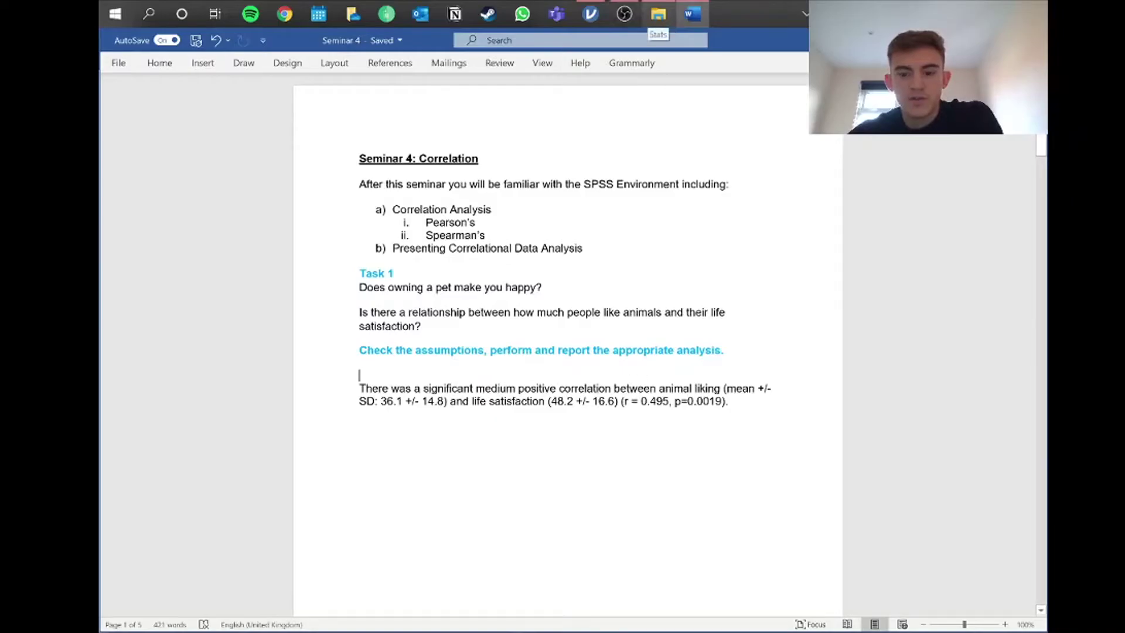
# Step: Insert blank lines above the Task 2 'There was…' sentence, then switch to the BMI data in jamovi
pyautogui.scroll(-10, 563, 351)
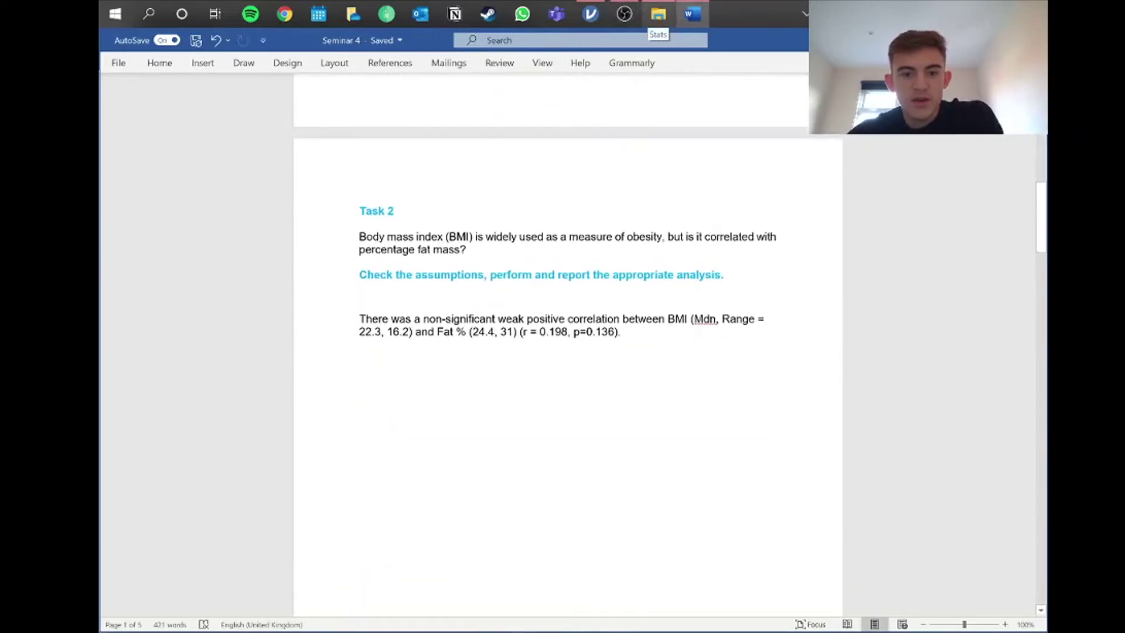
pyautogui.click(463, 299)
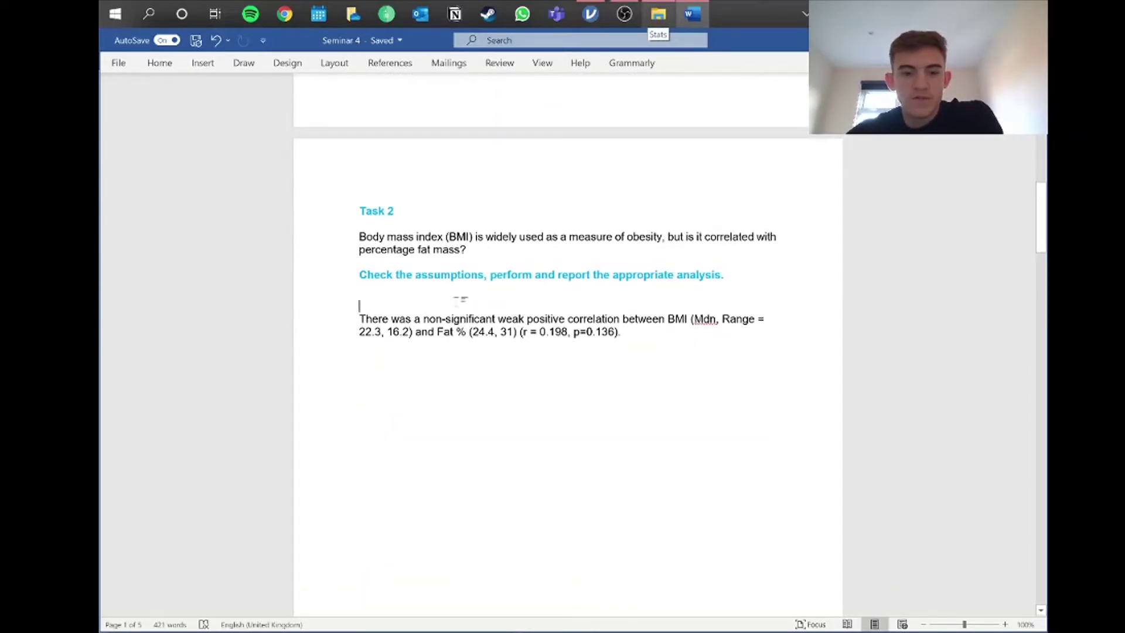
pyautogui.press('Return')
pyautogui.press('Return')
pyautogui.press('Return')
pyautogui.press('Return')
pyautogui.press('Return')
pyautogui.press('Return')
pyautogui.press('Return')
pyautogui.press('Return')
pyautogui.press('Return')
pyautogui.press('Return')
pyautogui.press('Return')
pyautogui.press('Return')
pyautogui.press('Return')
pyautogui.press('Return')
pyautogui.press('Return')
pyautogui.press('Return')
pyautogui.press('Return')
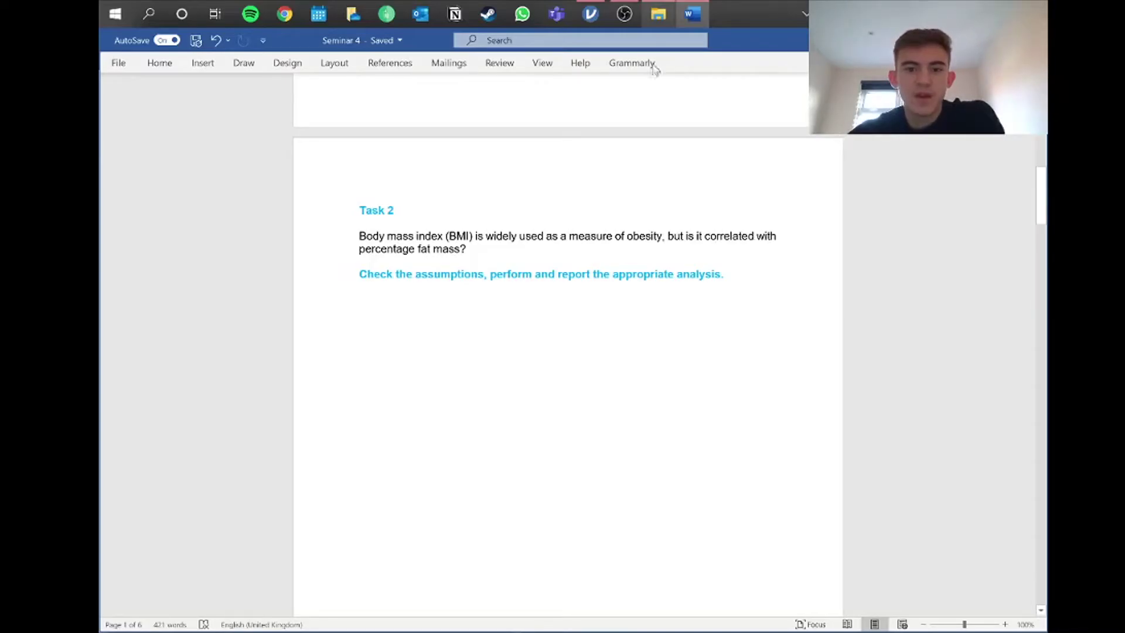
pyautogui.click(593, 18)
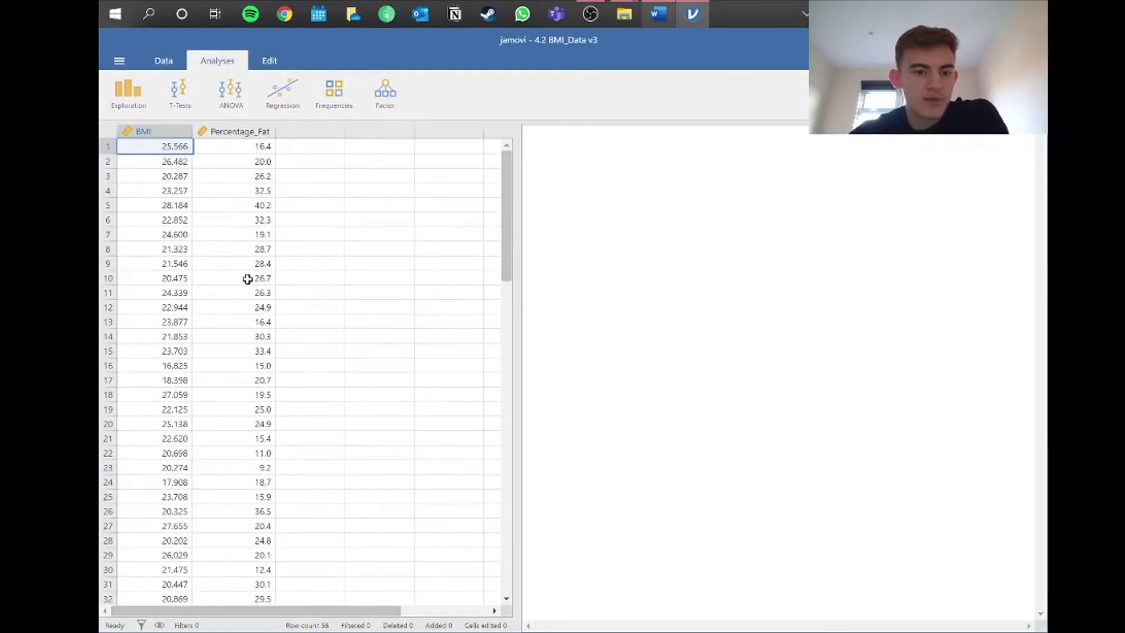
# Step: Run Descriptives on BMI and Percentage_Fat with a Shapiro-Wilk test (p = 0.035 and 0.537)
pyautogui.click(127, 93)
pyautogui.click(148, 135)
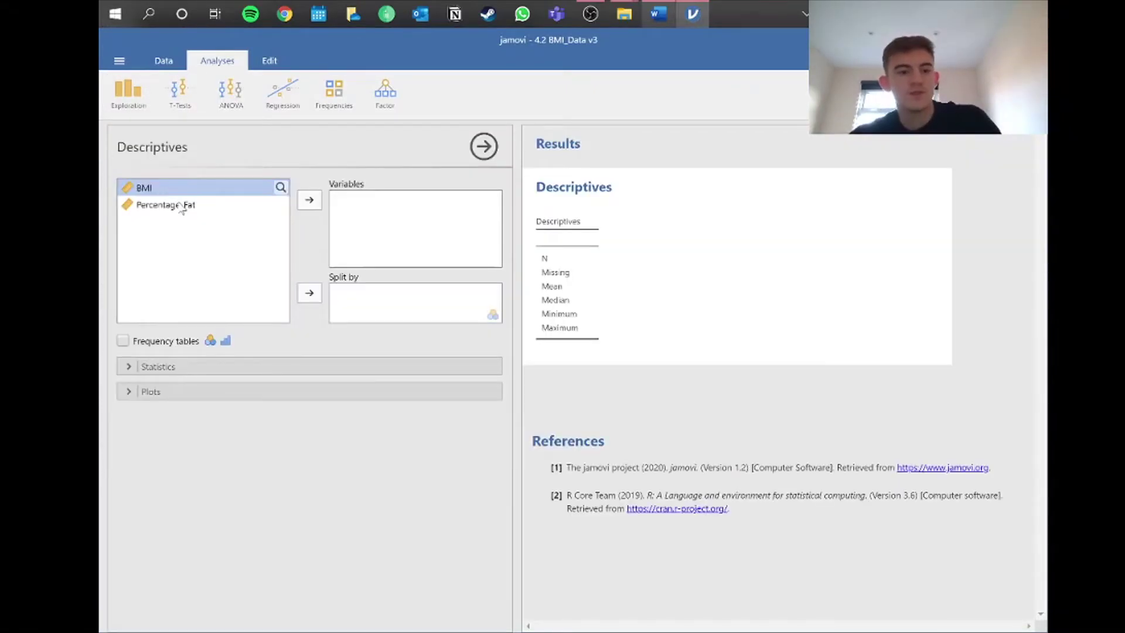
pyautogui.keyDown('shift'); pyautogui.click(180, 207); pyautogui.keyUp('shift')
pyautogui.click(309, 200)
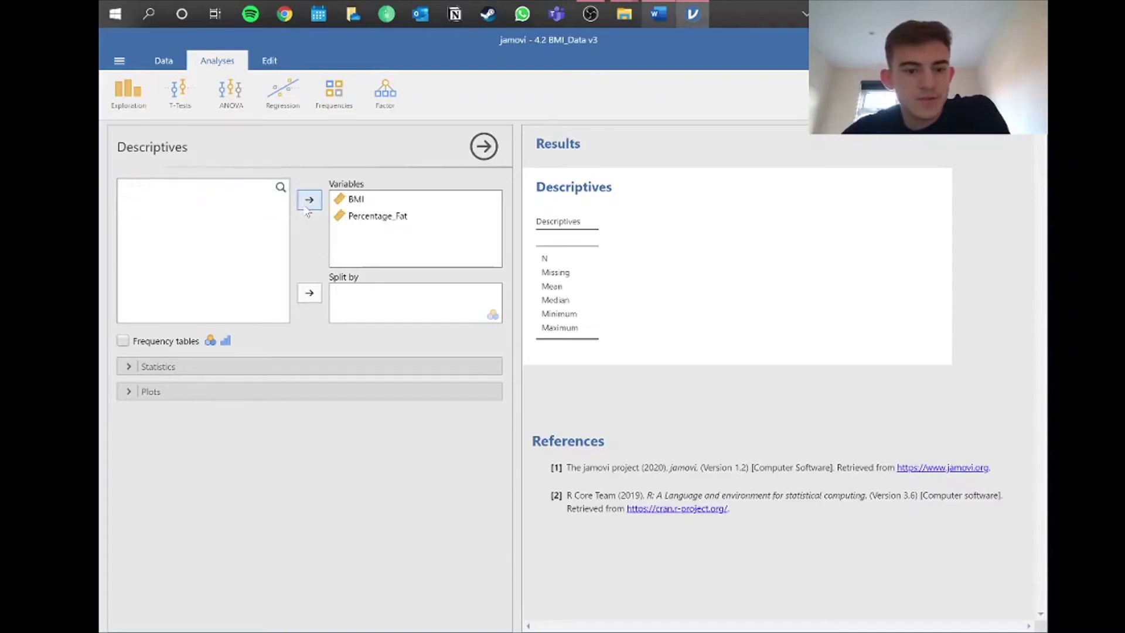
pyautogui.click(131, 368)
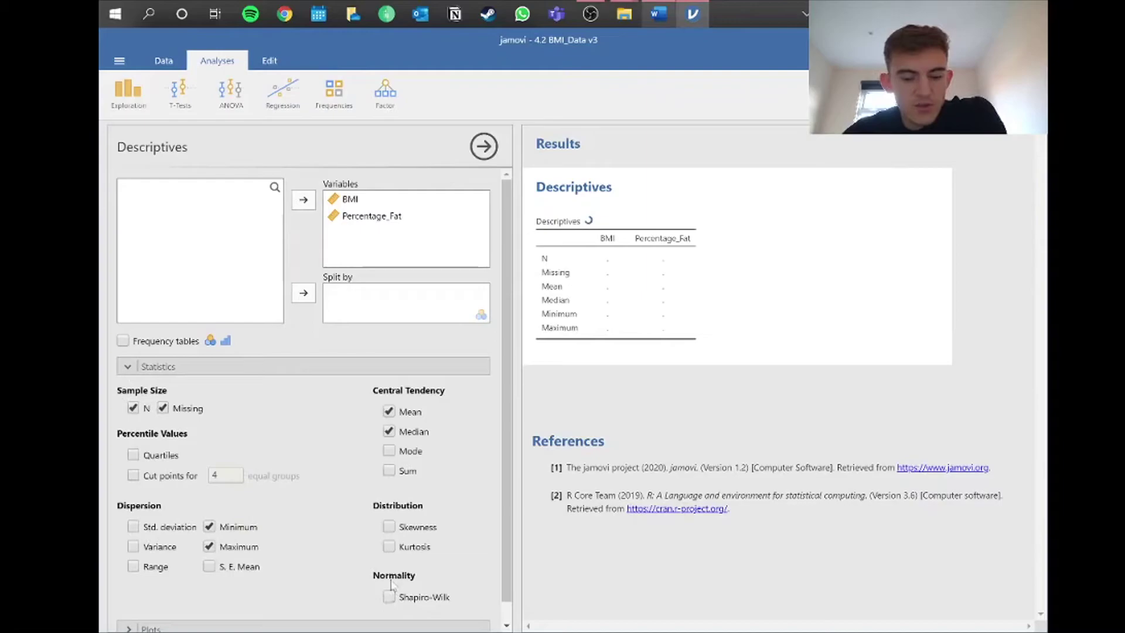
pyautogui.click(390, 598)
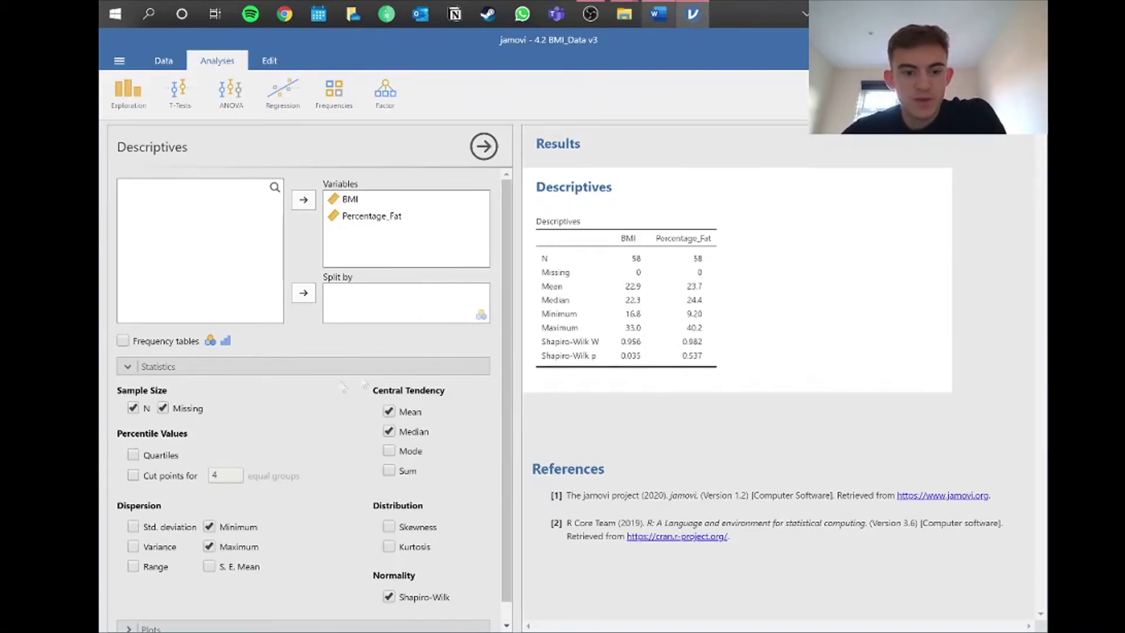
# Step: Untick Missing, N, Minimum, Maximum, Mean and Shapiro-Wilk, and tick Range
pyautogui.click(163, 408)
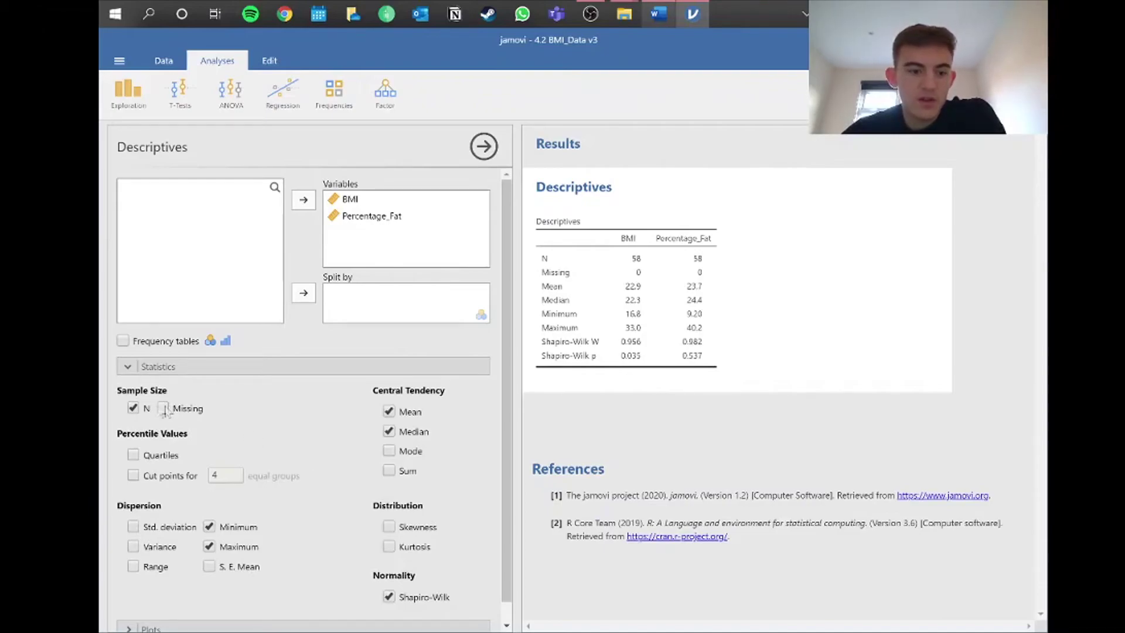
pyautogui.click(133, 409)
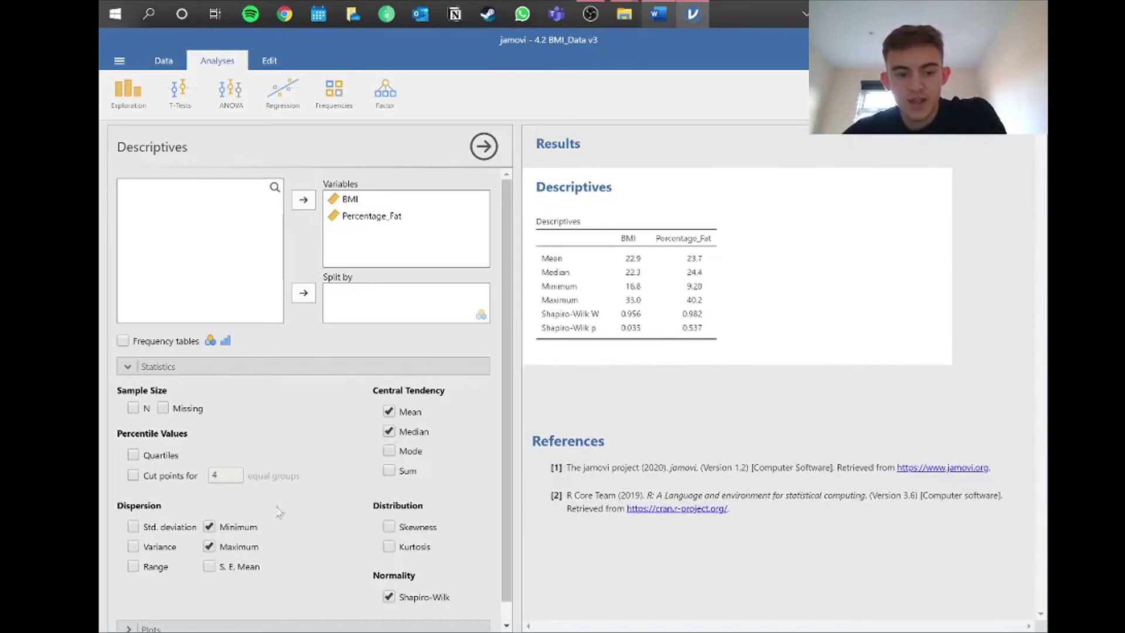
pyautogui.click(210, 527)
pyautogui.click(210, 546)
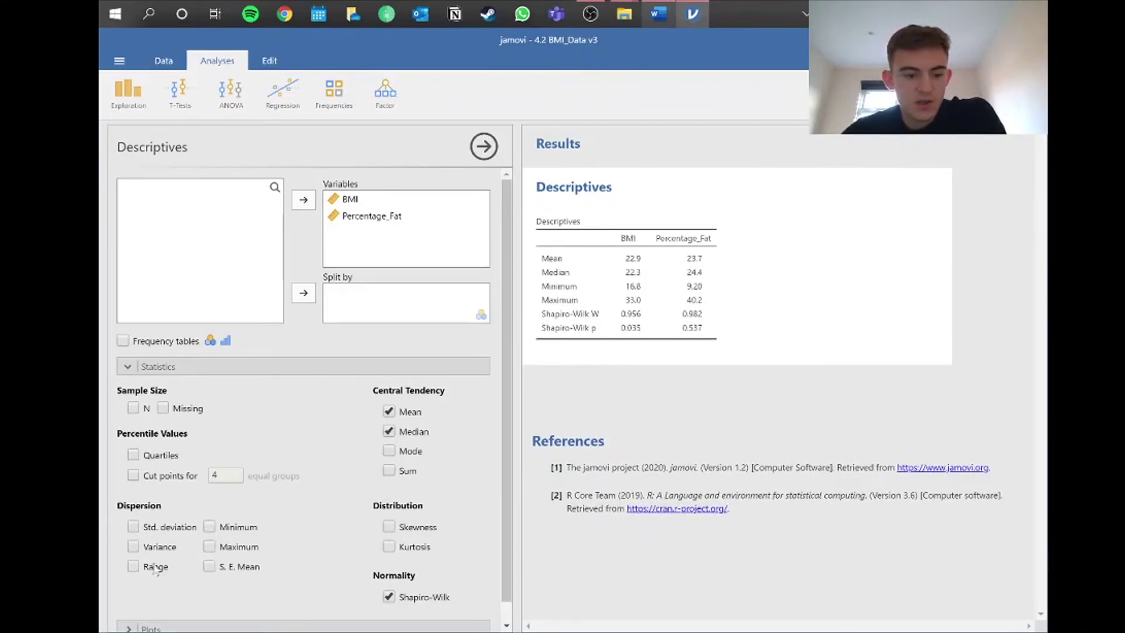
pyautogui.click(155, 568)
pyautogui.click(389, 412)
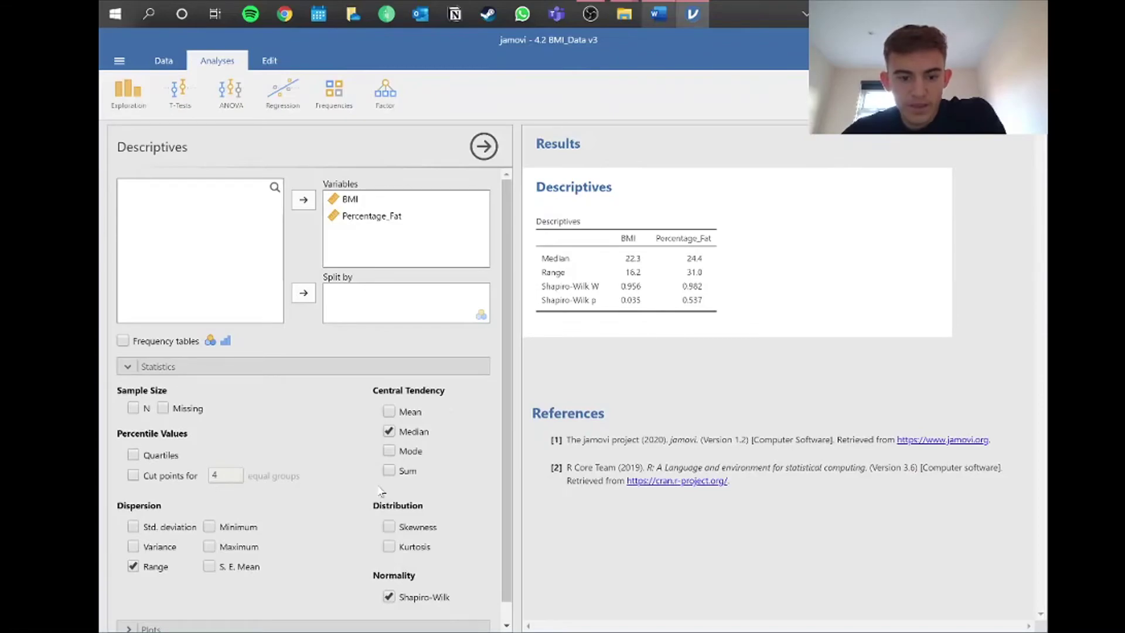
pyautogui.click(389, 596)
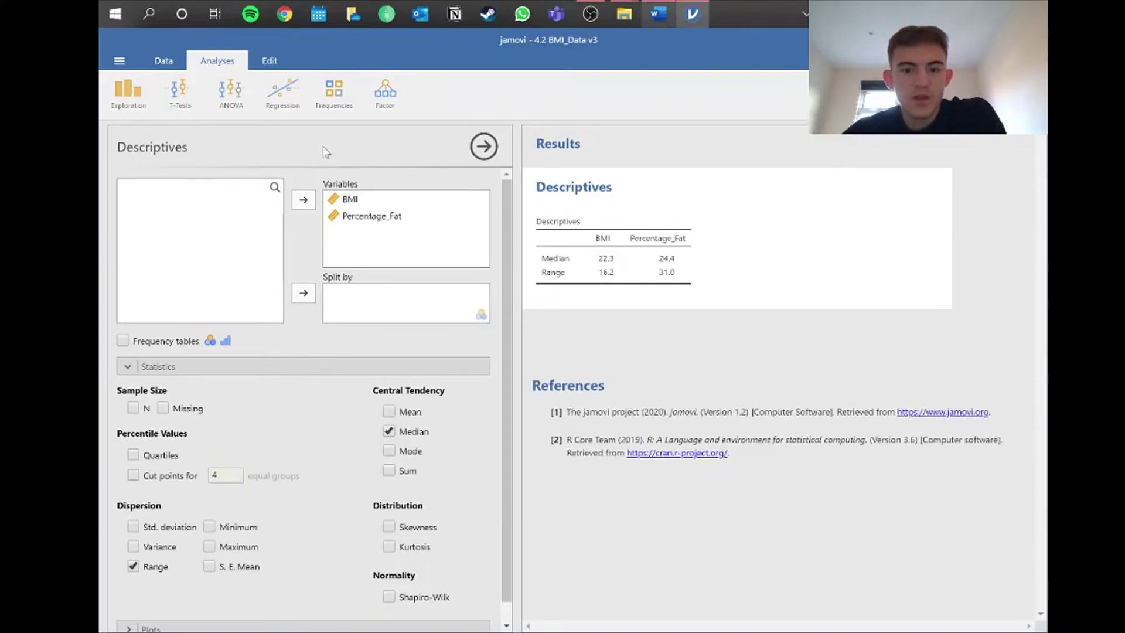
pyautogui.click(283, 94)
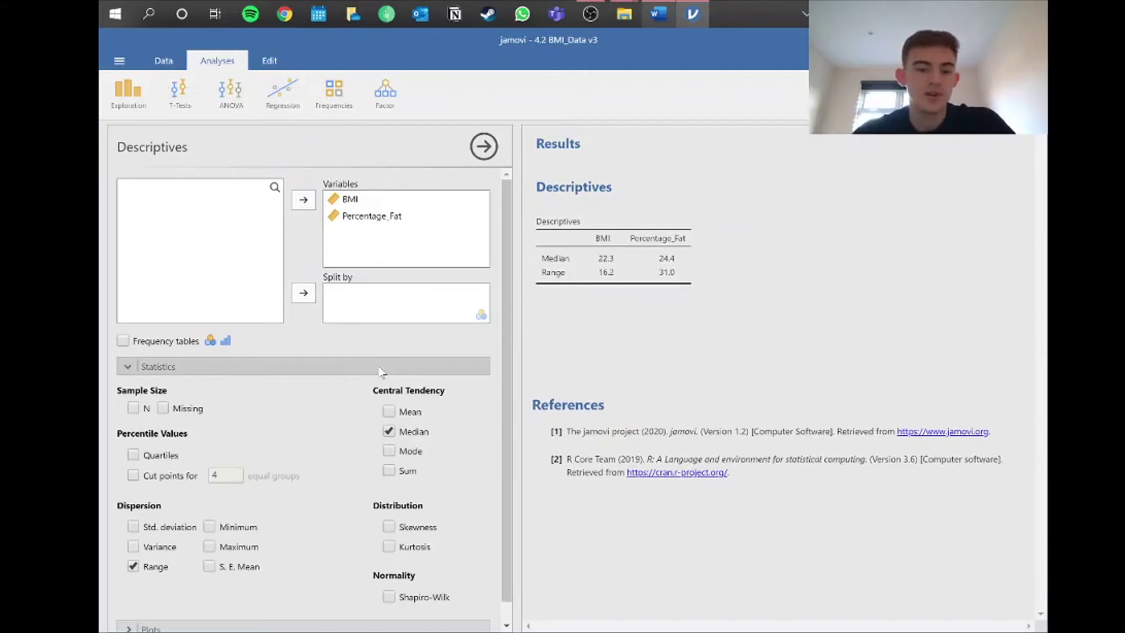
# Step: Correlate BMI and Percentage_Fat with Spearman (rho 0.198, p 0.136) and add a correlation plot
pyautogui.click(176, 188)
pyautogui.keyDown('shift'); pyautogui.click(195, 201); pyautogui.keyUp('shift')
pyautogui.doubleClick(196, 202)
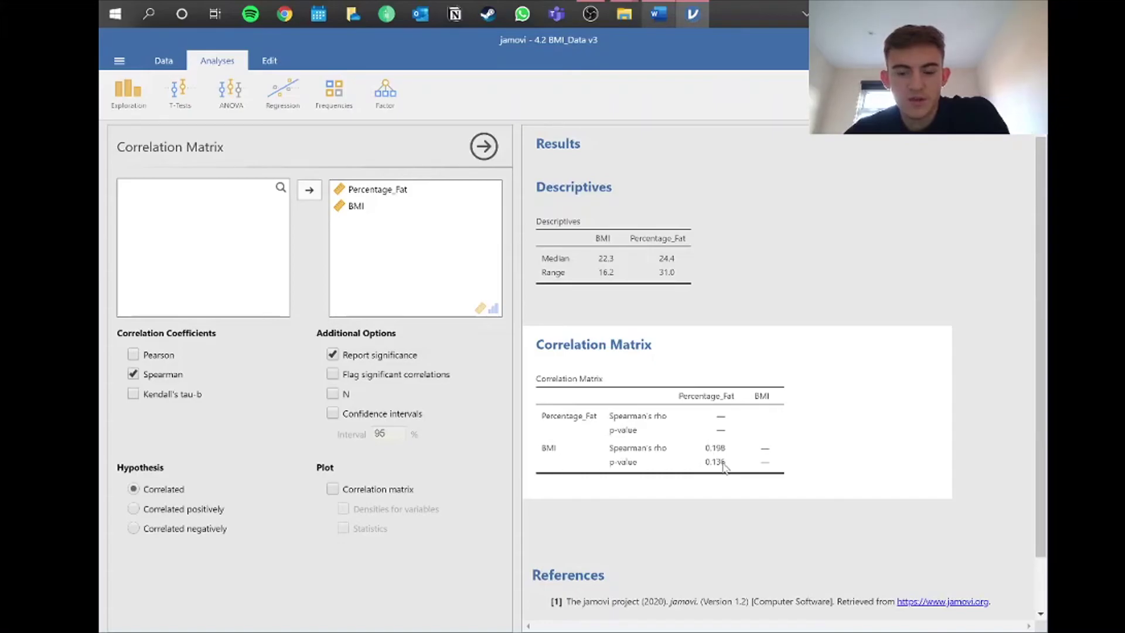
pyautogui.click(332, 489)
# Step: Check the Percentage_Fat vs BMI scatter plot with fitted line, then return to the Word seminar document
pyautogui.scroll(-5, 698, 495)
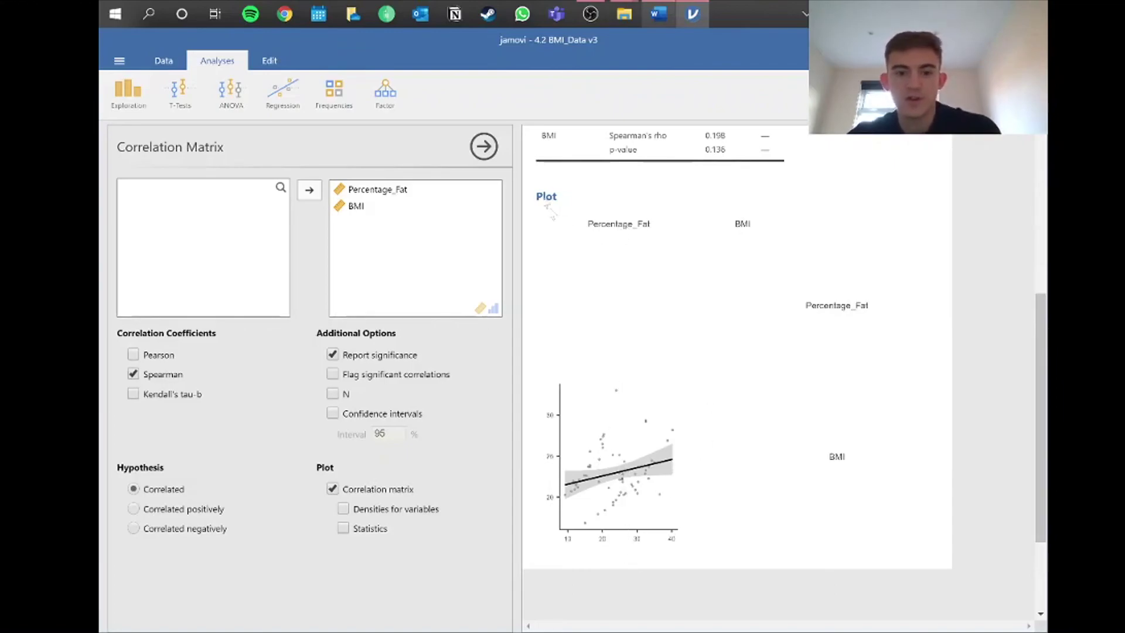
pyautogui.scroll(5, 643, 199)
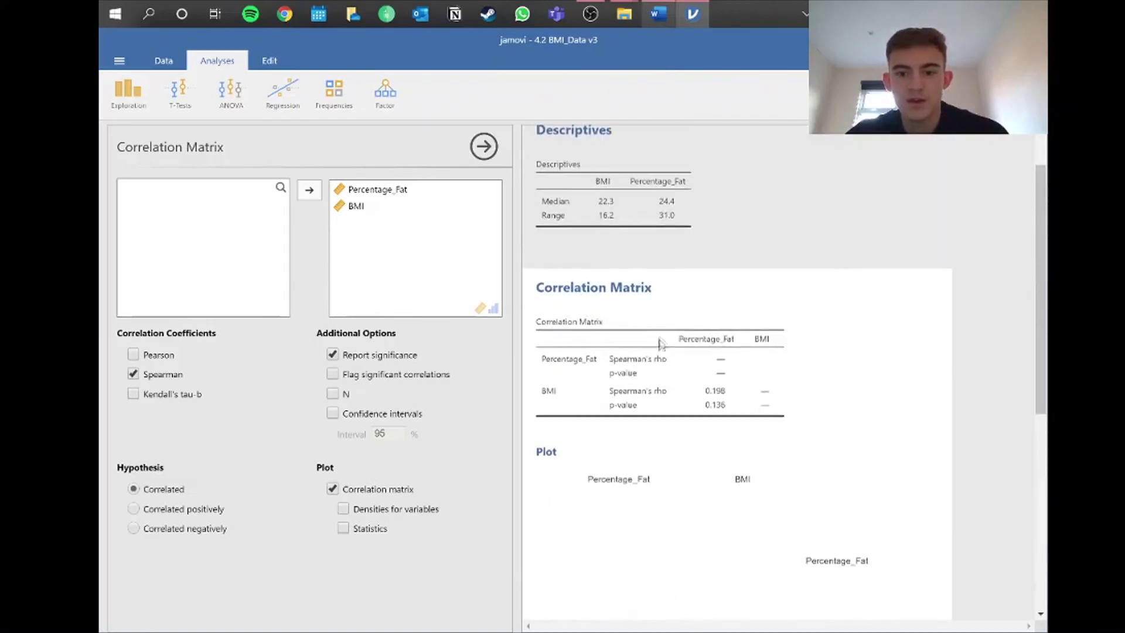
pyautogui.click(658, 13)
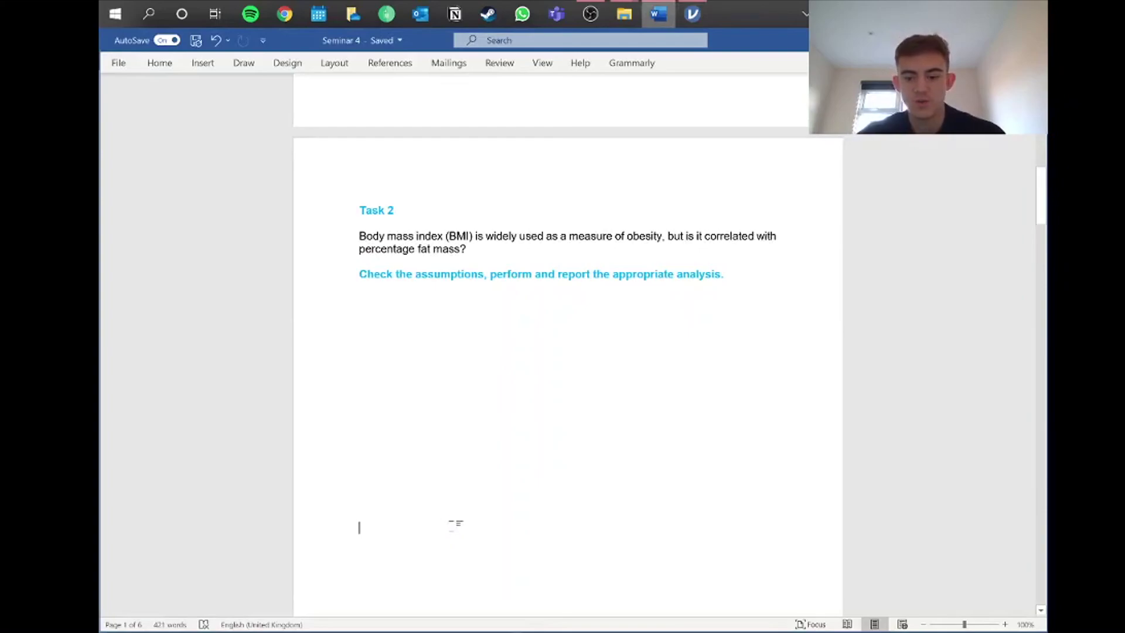
# Step: Delete the empty lines so the BMI–fat percentage sentence sits directly under the Task 2 instruction
pyautogui.press('BackSpace')
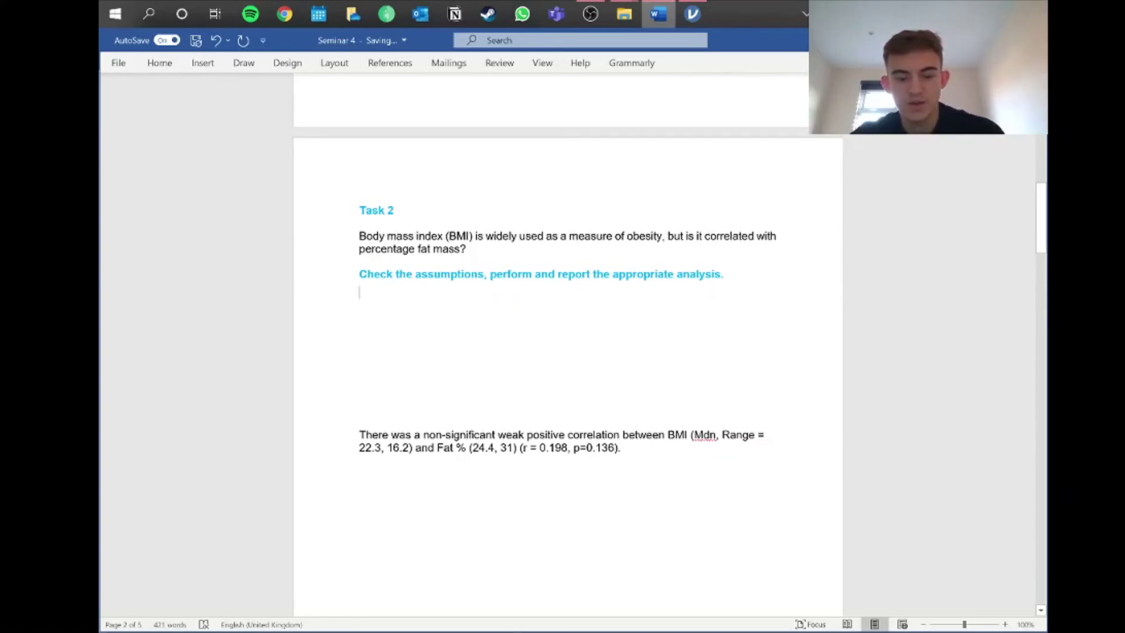
pyautogui.click(359, 404)
pyautogui.press('BackSpace')
pyautogui.press('BackSpace')
pyautogui.press('BackSpace')
pyautogui.press('BackSpace')
pyautogui.press('BackSpace')
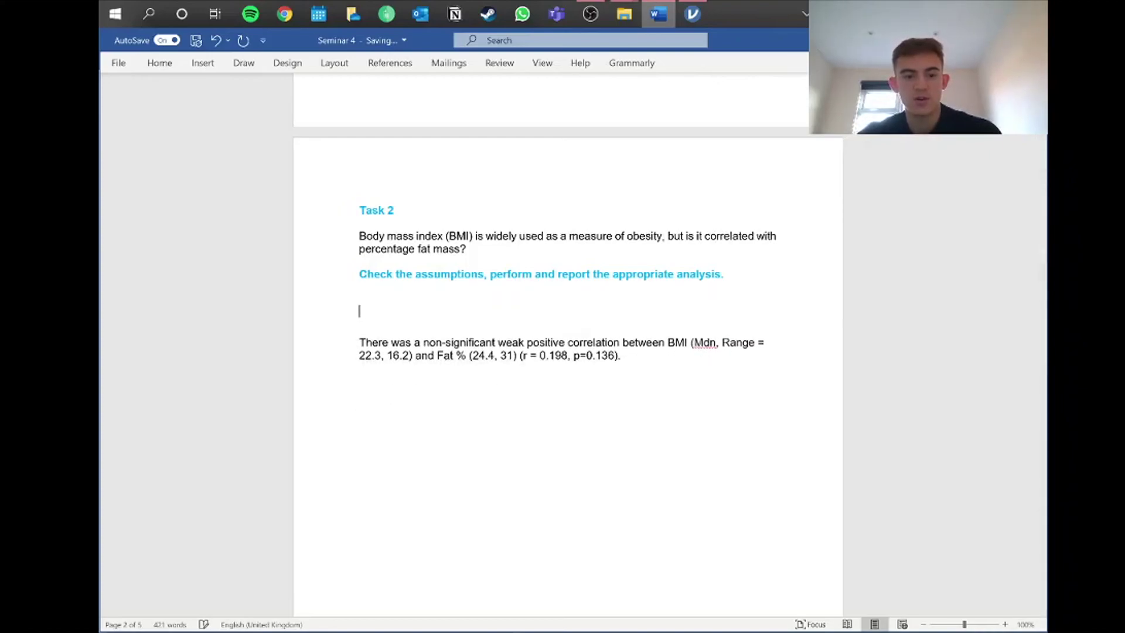
pyautogui.press('BackSpace')
pyautogui.press('BackSpace')
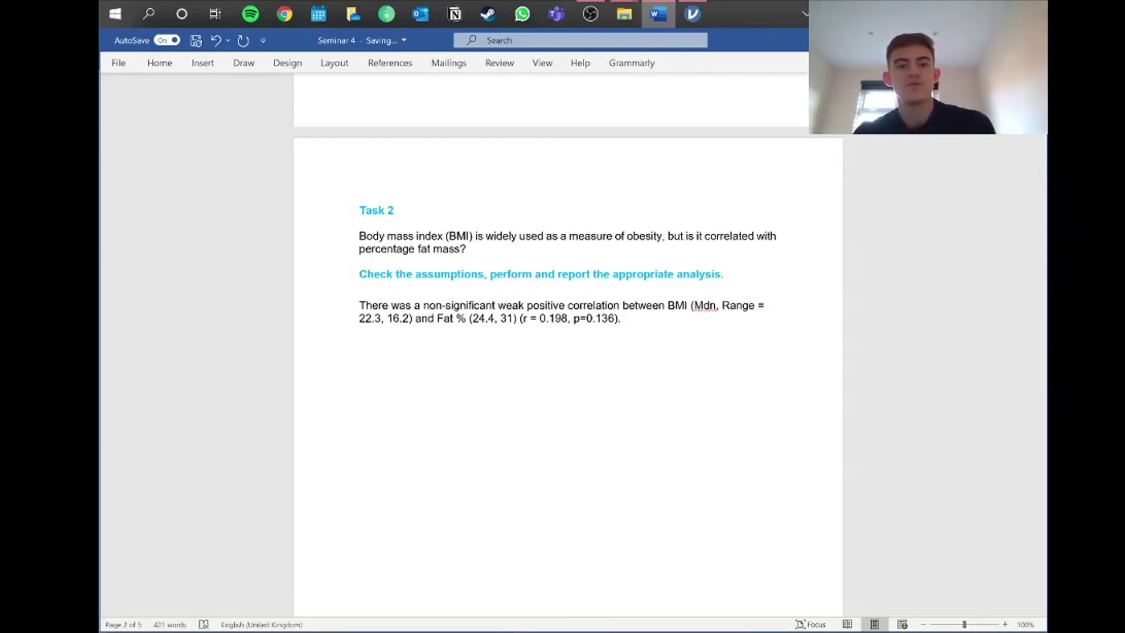